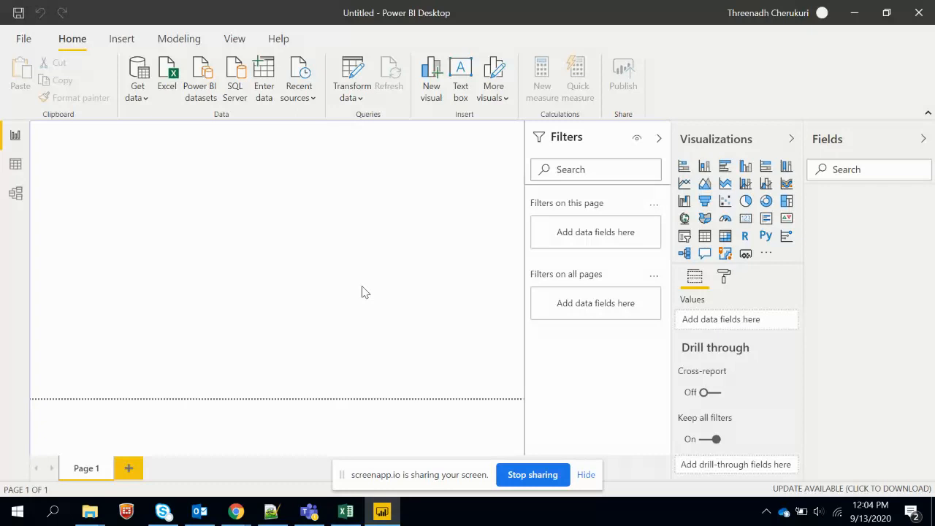
Step: Import the "Ranking of best and worst state" sheet from the Excel workbook "Ranking of best and worst states for retirement" for transforming in Power Query Editor
click(165, 93)
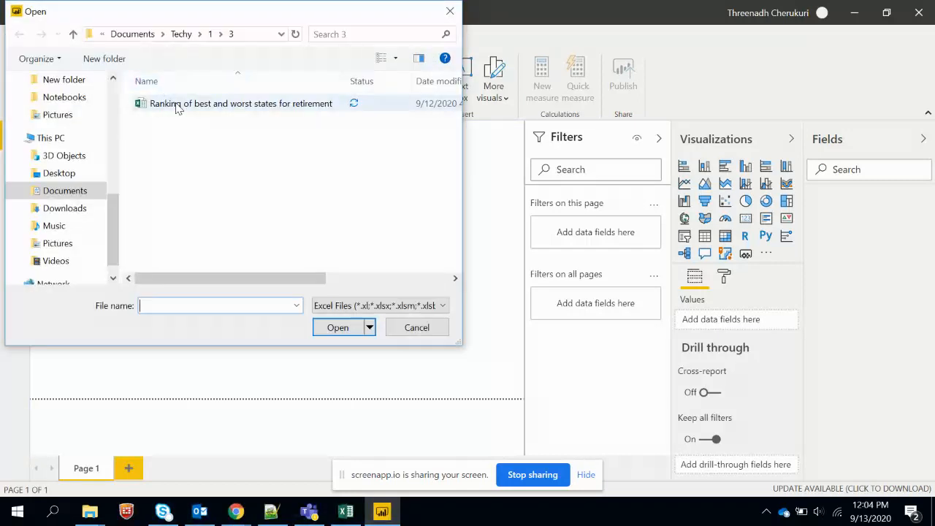
click(180, 104)
click(338, 328)
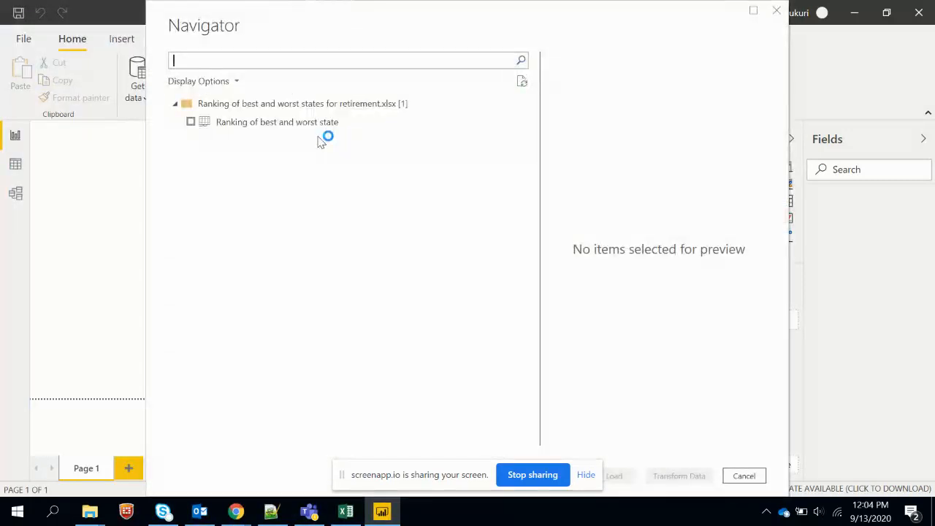
click(190, 123)
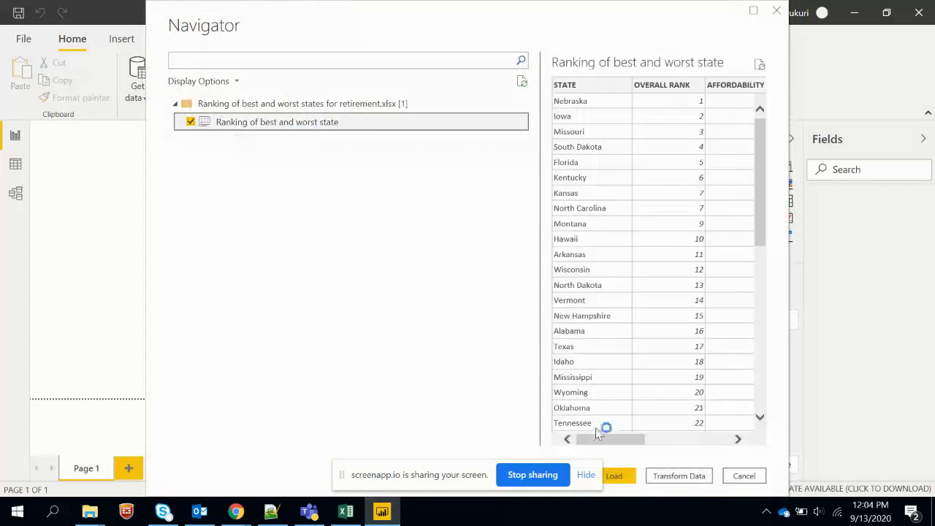
click(678, 475)
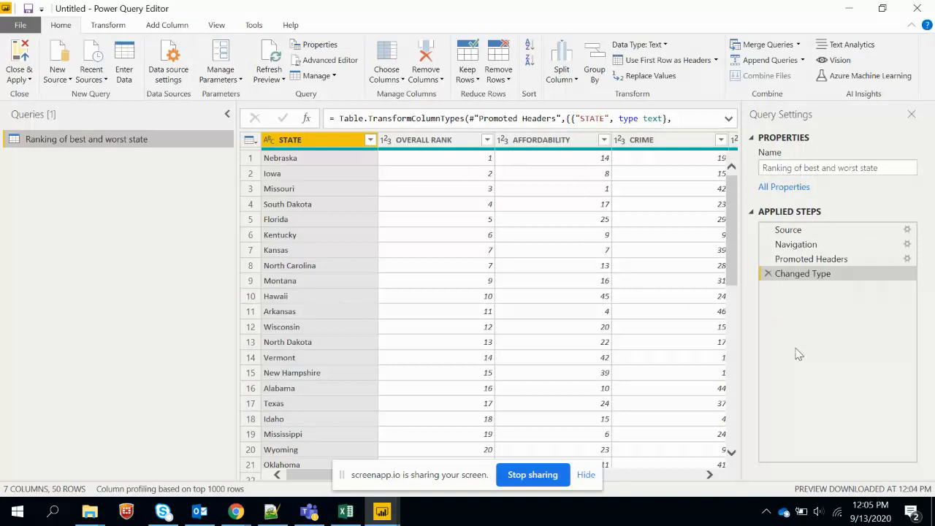
Step: Hide the Query Settings pane and display it again
click(910, 115)
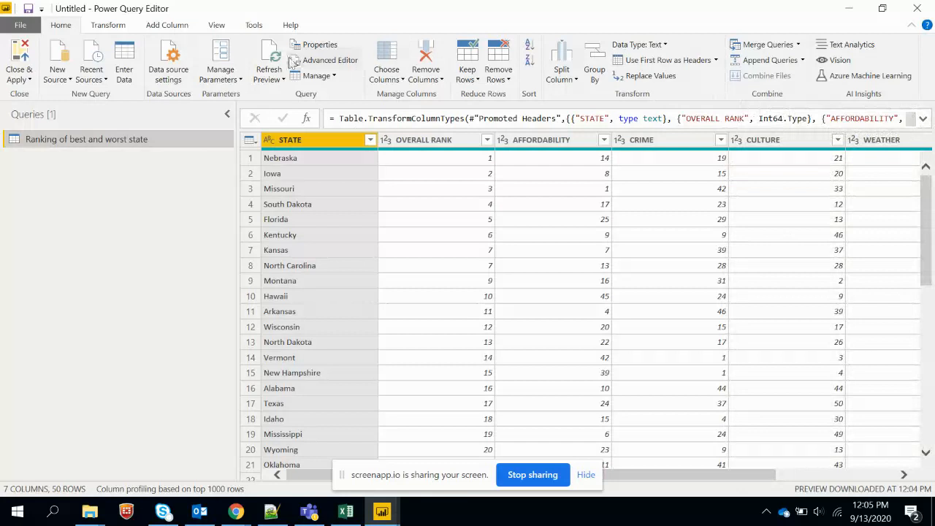
click(216, 24)
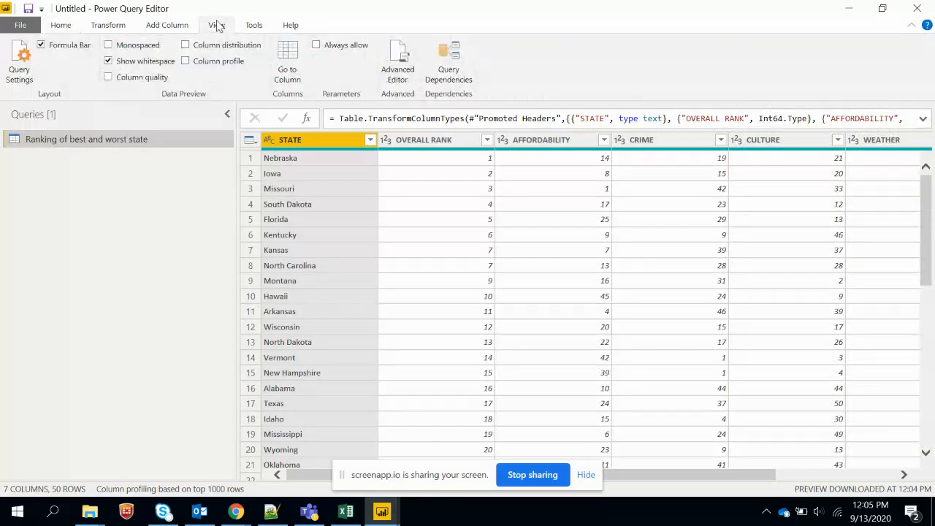
click(21, 65)
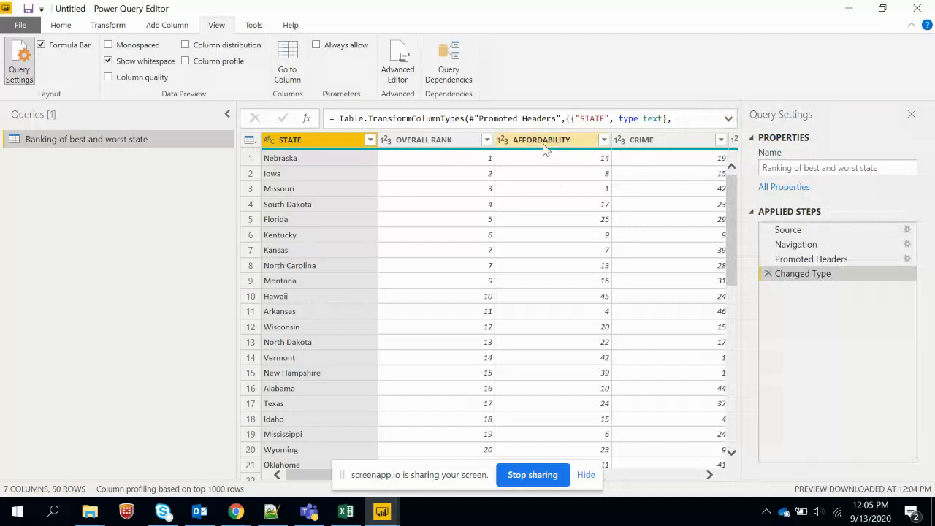
click(61, 29)
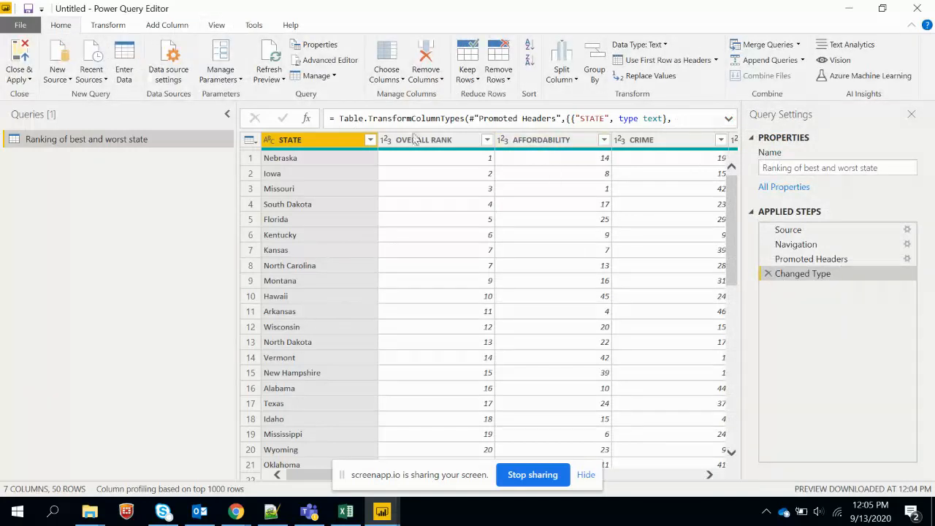
Step: Examine the data types available for the AFFORDABILITY column without changing its type
click(542, 143)
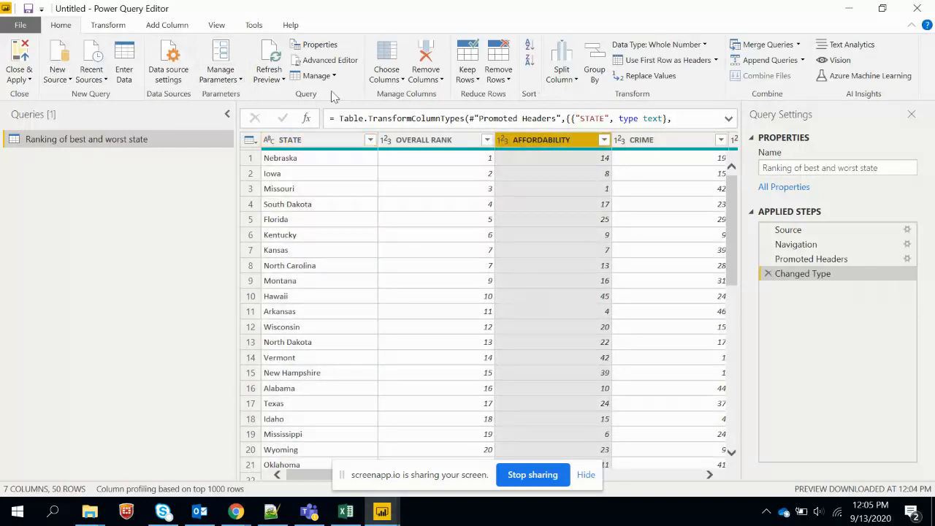
right_click(537, 145)
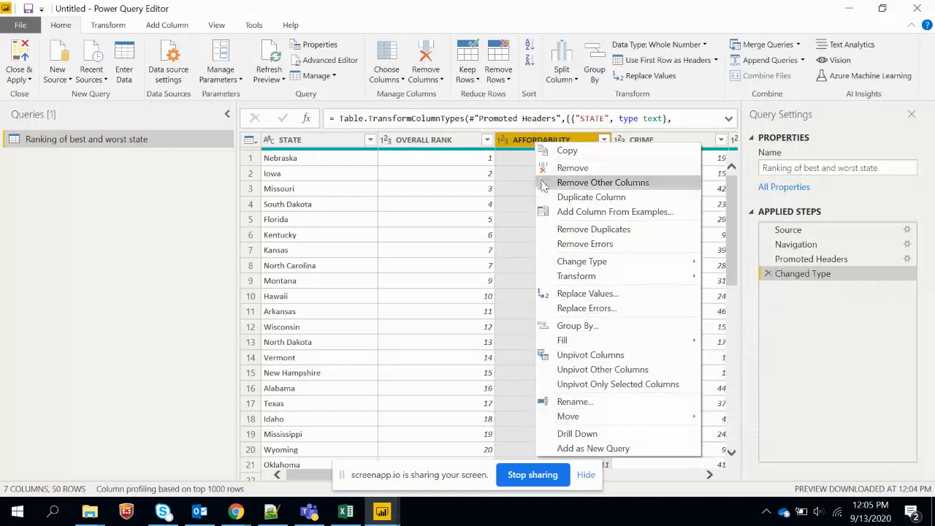
mouse_move(574, 268)
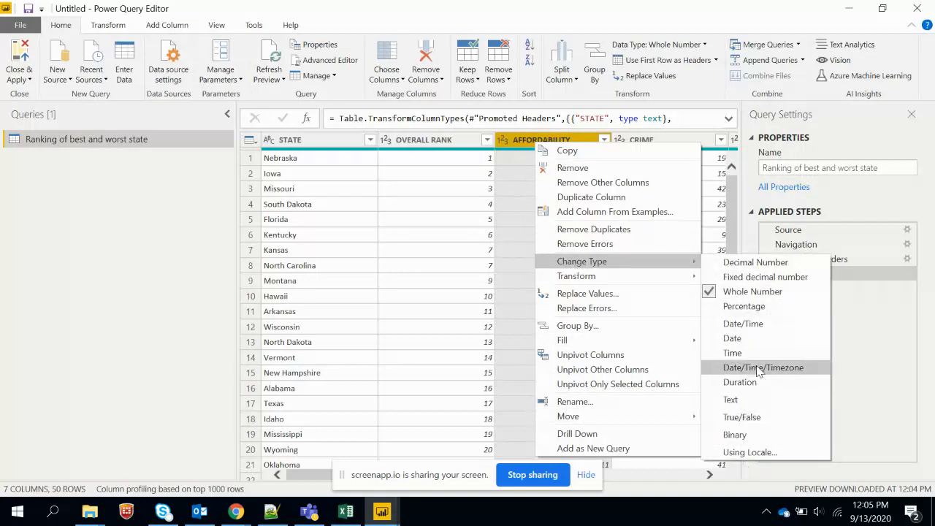
click(705, 45)
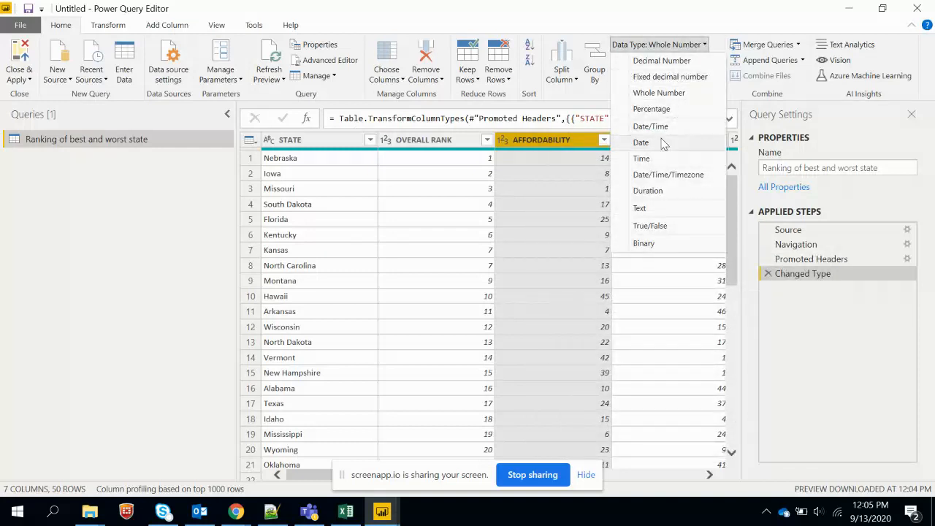
click(431, 255)
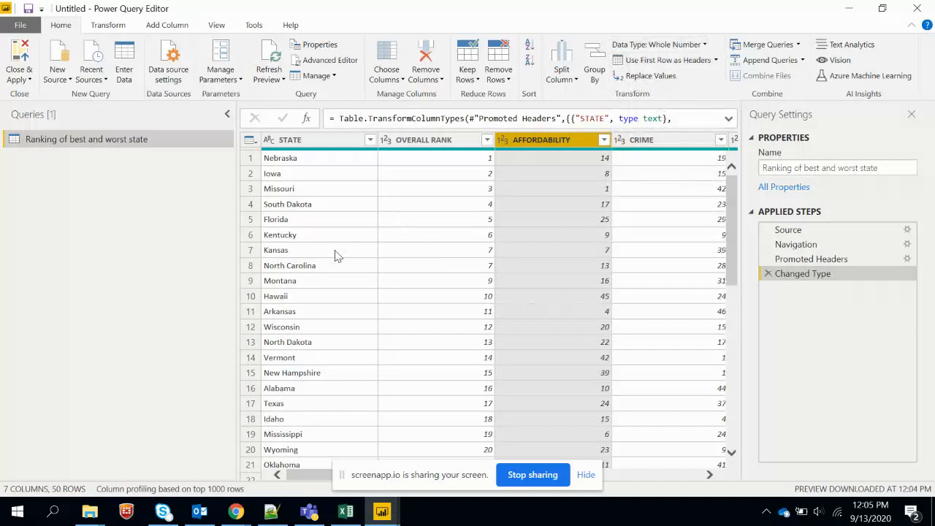
click(335, 252)
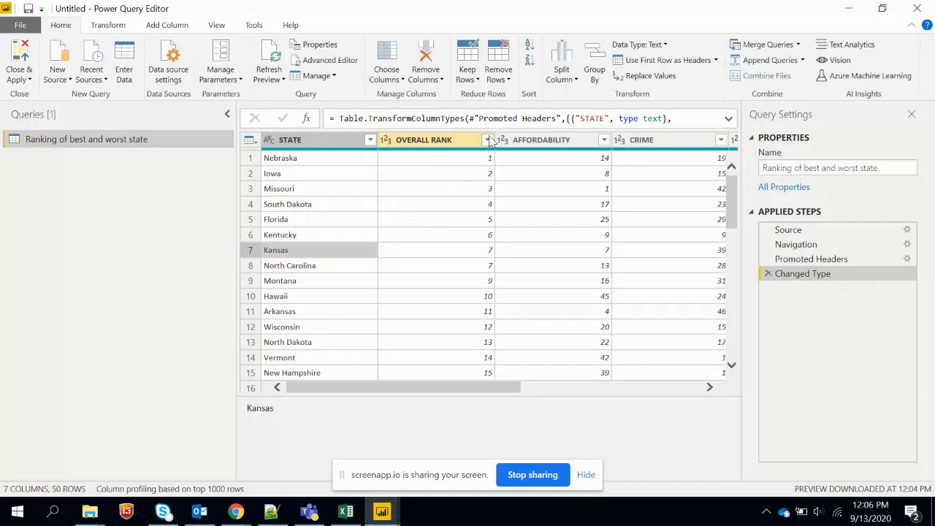
Step: Sort the table by the WEATHER column in ascending order and review the sorted columns
drag(489, 390, 626, 412)
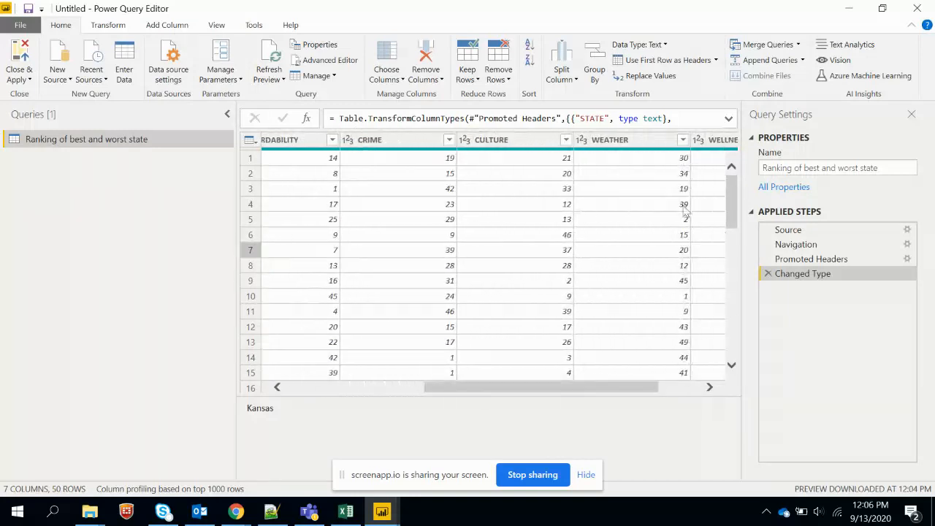
click(683, 140)
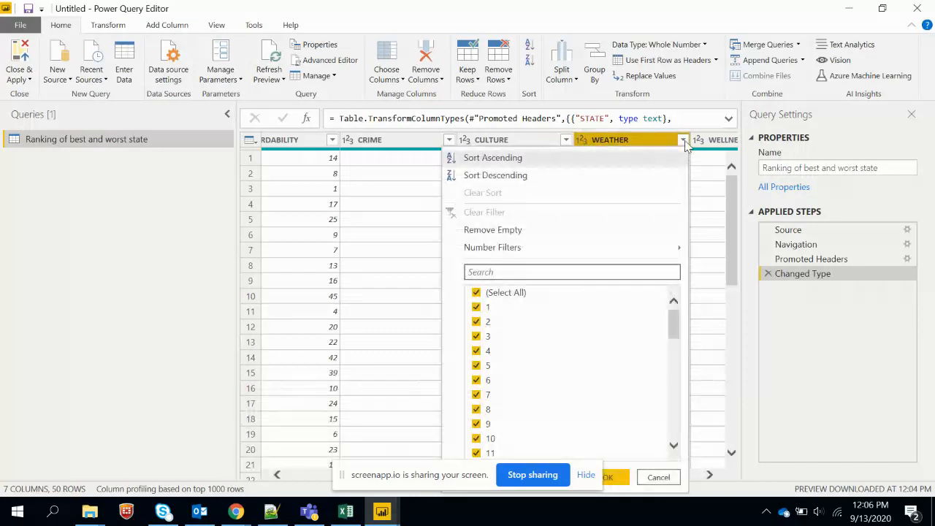
click(614, 160)
drag(635, 471, 403, 460)
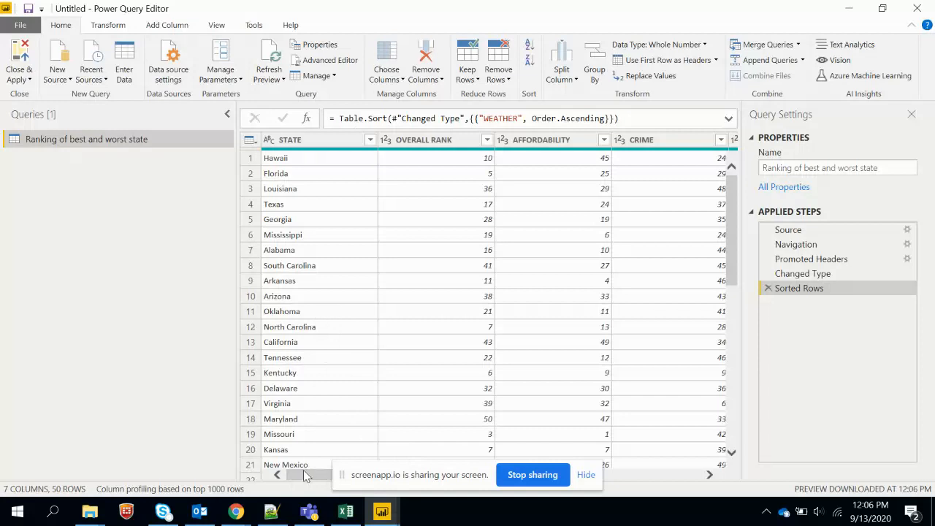
drag(304, 475, 459, 501)
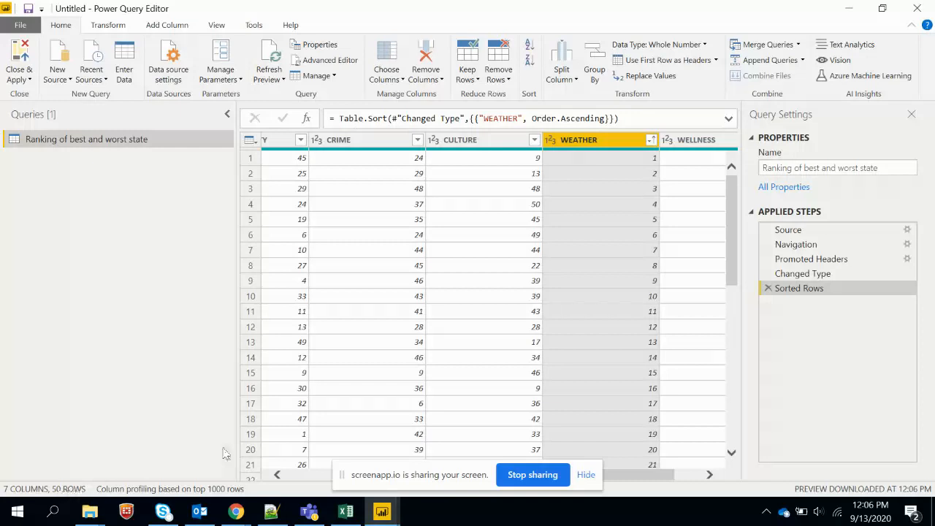
Step: Remove the bottom 10 rows from the sorted table
click(500, 76)
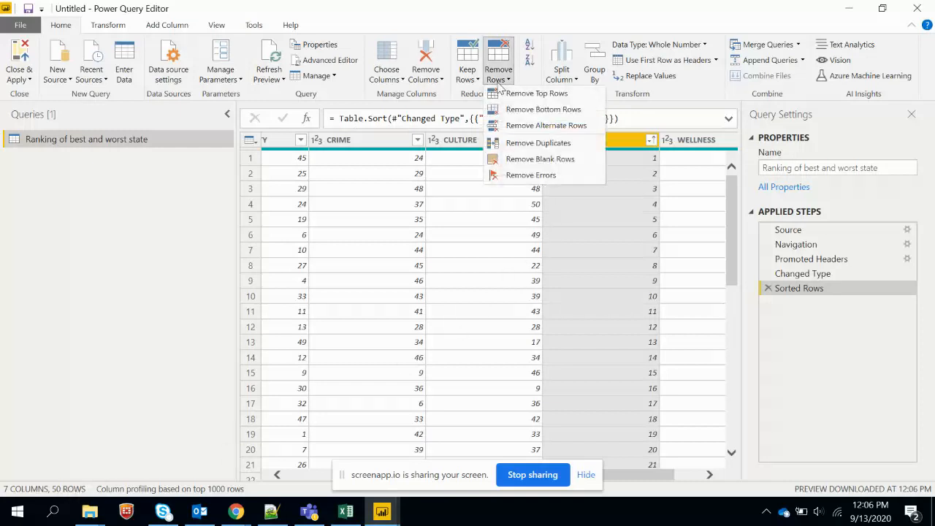
click(517, 111)
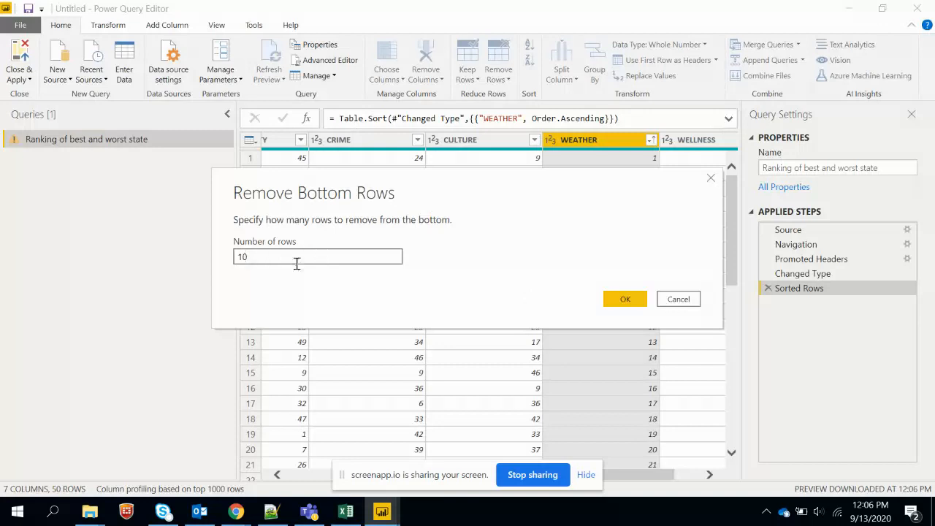
click(625, 299)
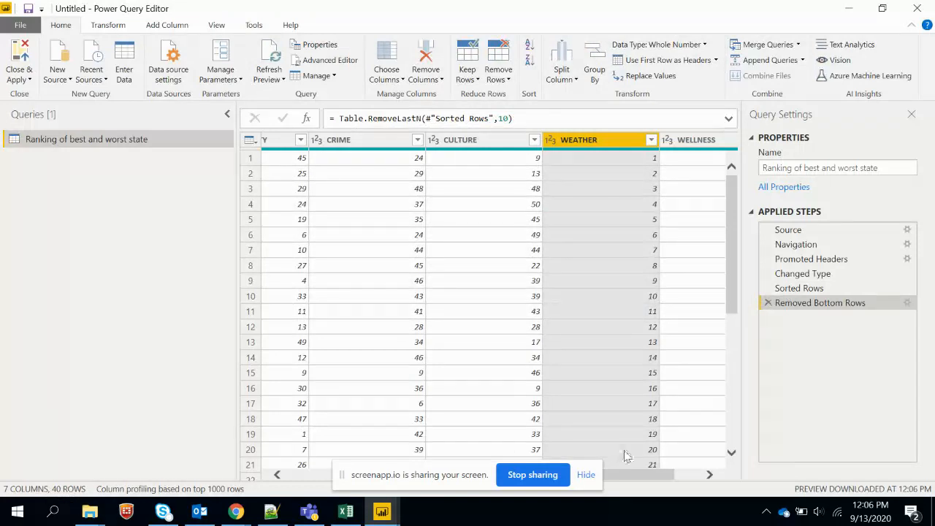
drag(656, 478, 337, 473)
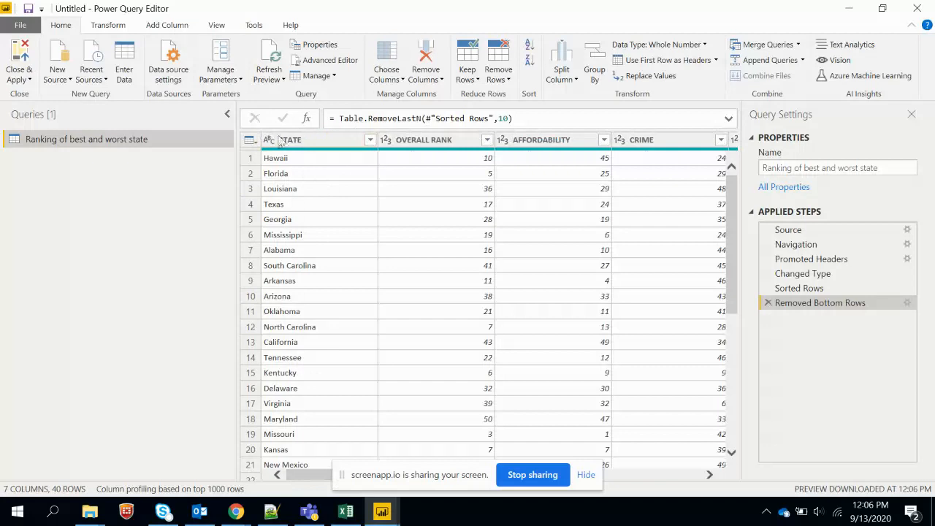
Step: Rename the query as "Best sales by state"
drag(878, 165, 752, 178)
text(Best sales by)
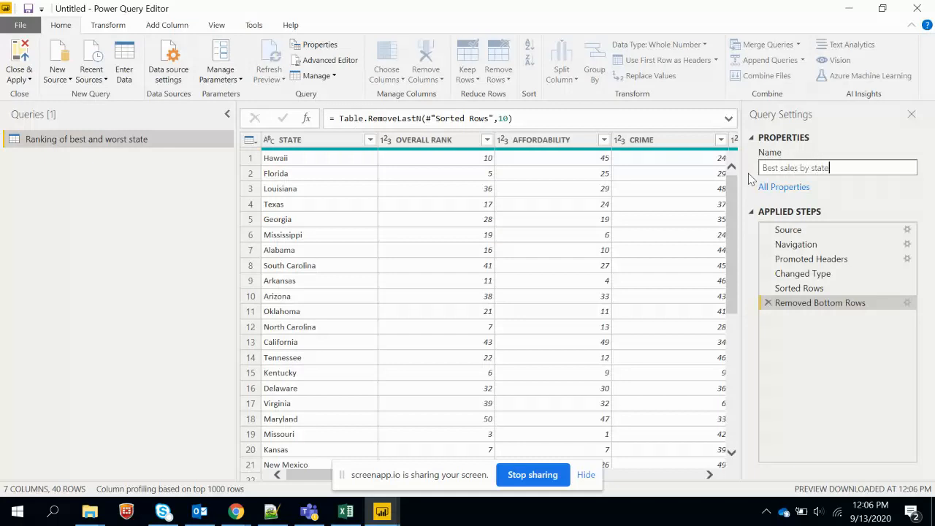
click(113, 293)
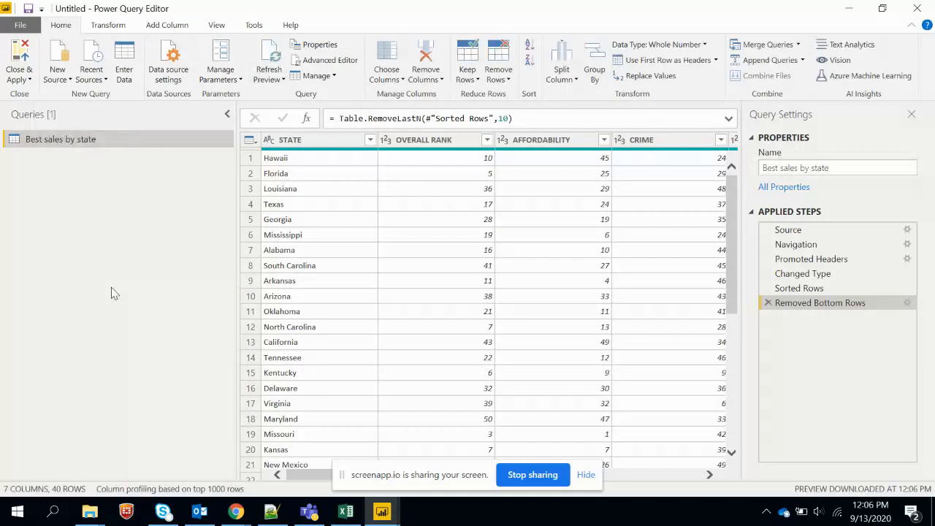
click(62, 79)
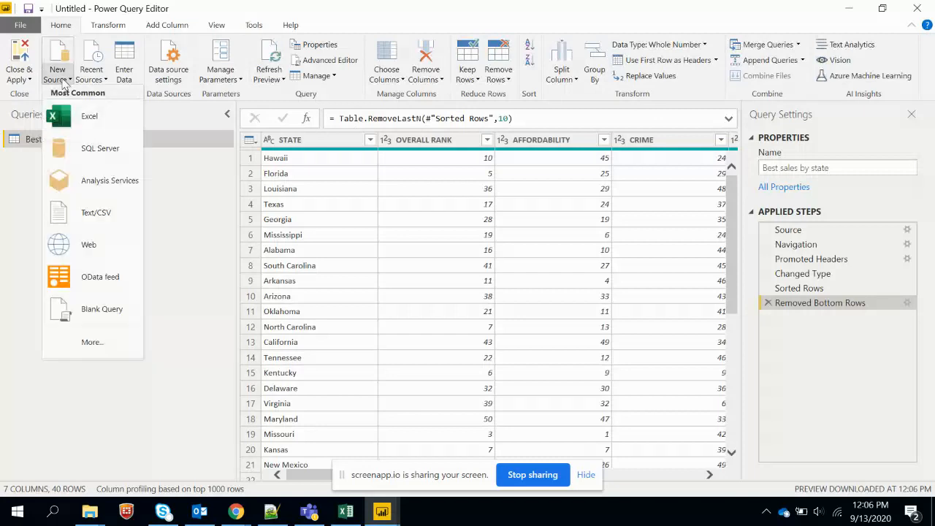
click(59, 242)
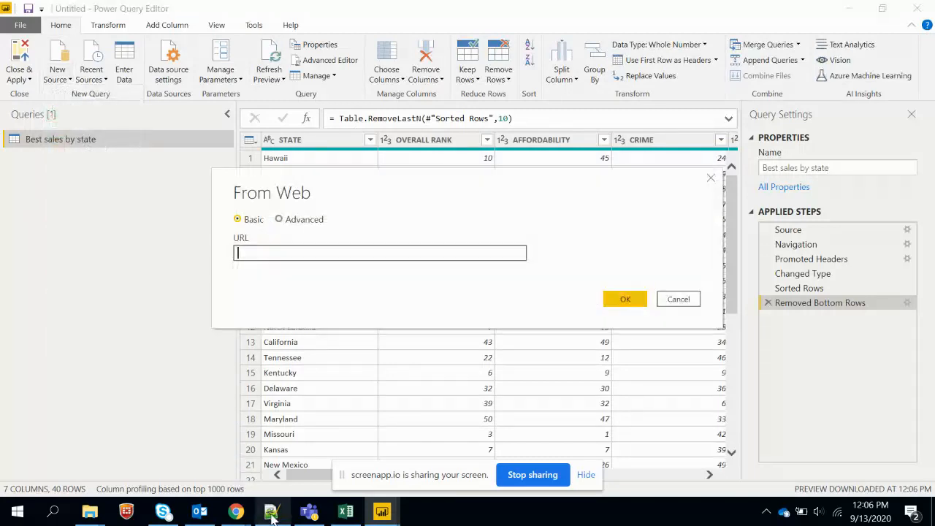
click(271, 511)
click(434, 129)
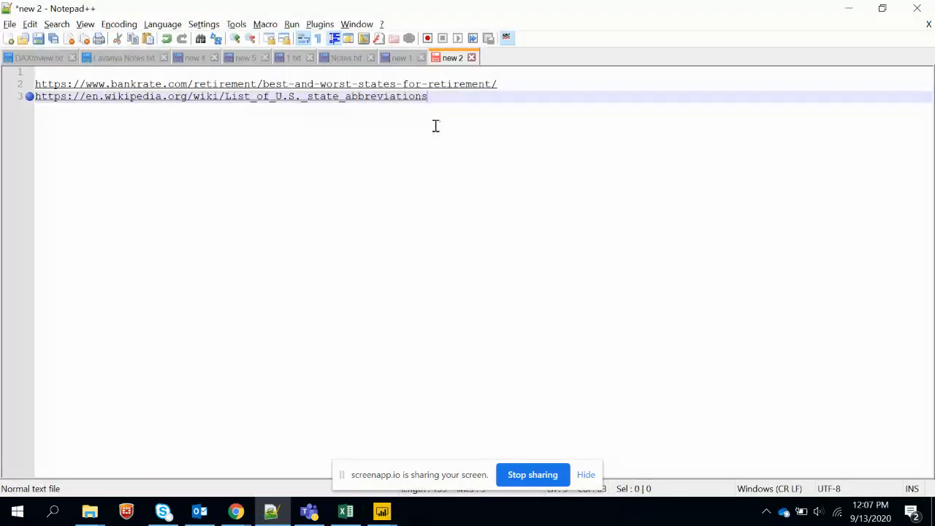
drag(436, 101, 38, 102)
key(ctrl+c)
key(alt+Tab)
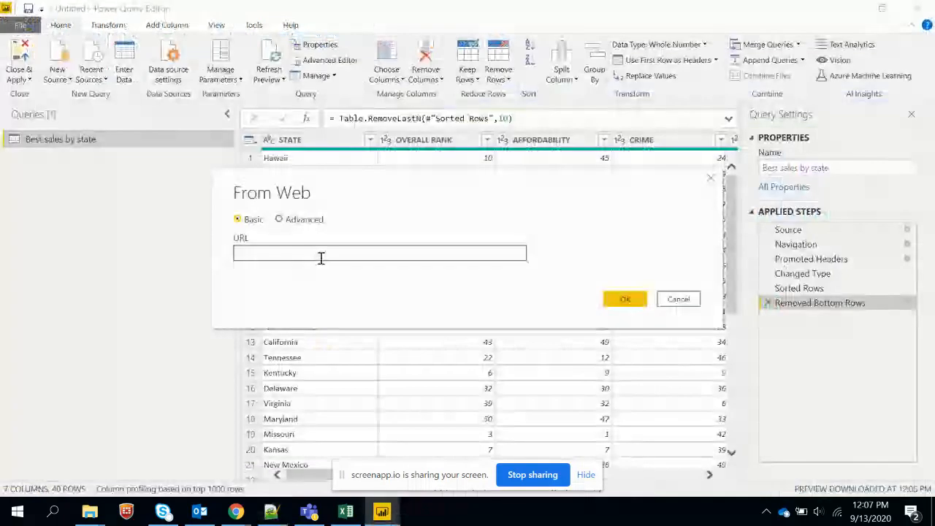
key(ctrl+v)
click(633, 304)
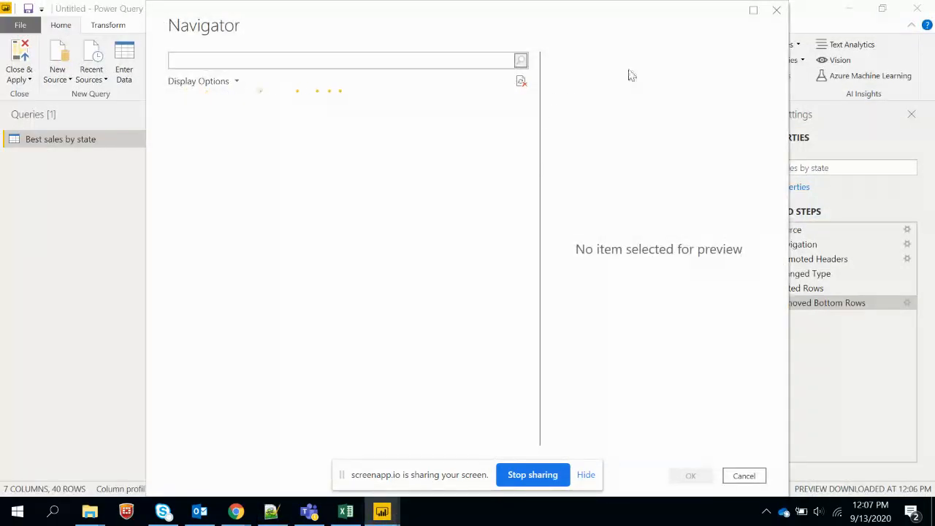
Step: Preview the web page in the maximized Navigator and import the HTML table "Codes and abbreviations for U S states, federal district, territories, and othe"
click(755, 12)
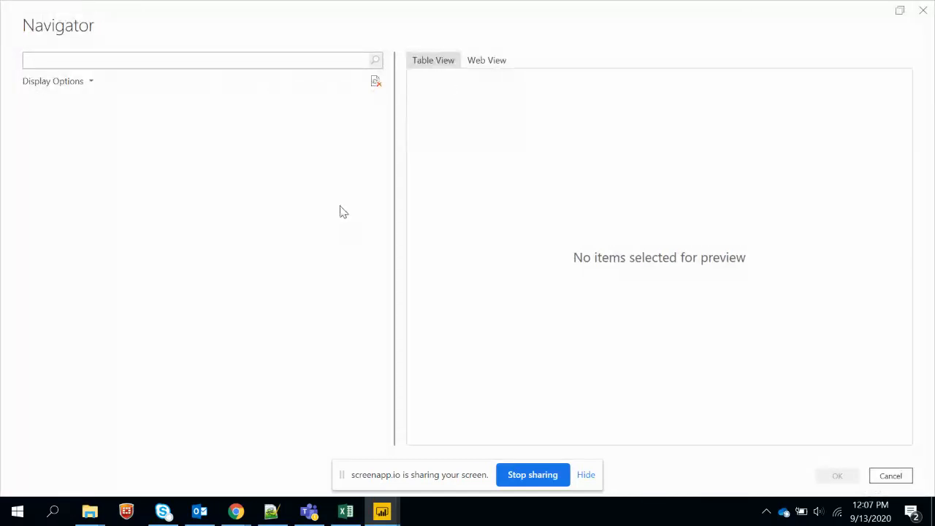
click(498, 66)
scroll(679, 335, down, 10)
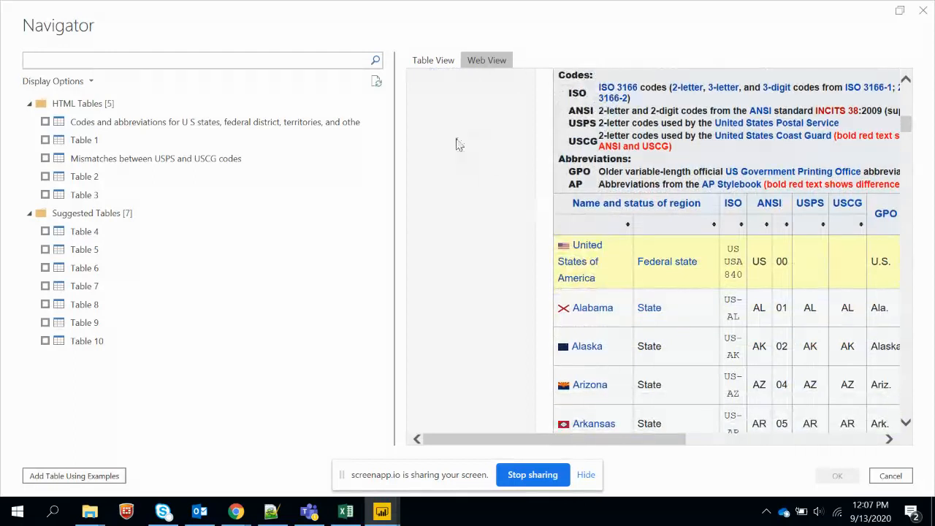
click(427, 63)
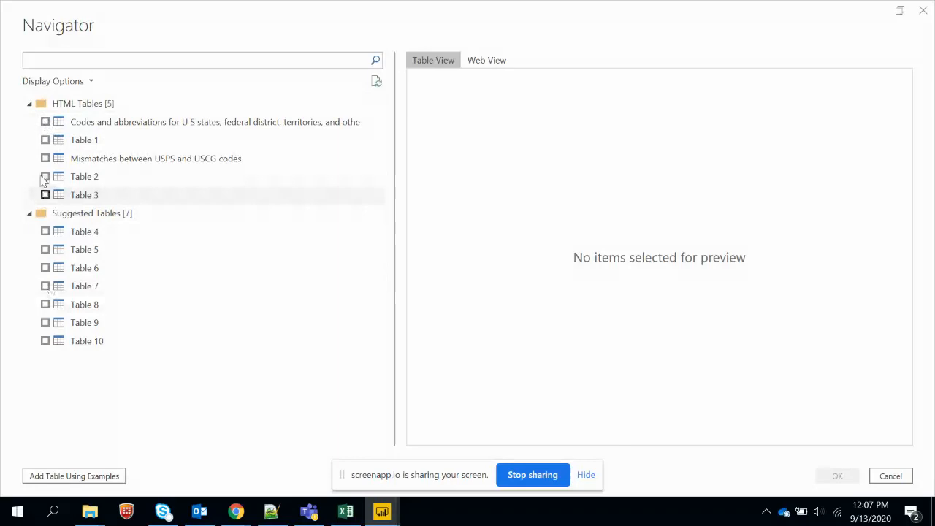
click(46, 122)
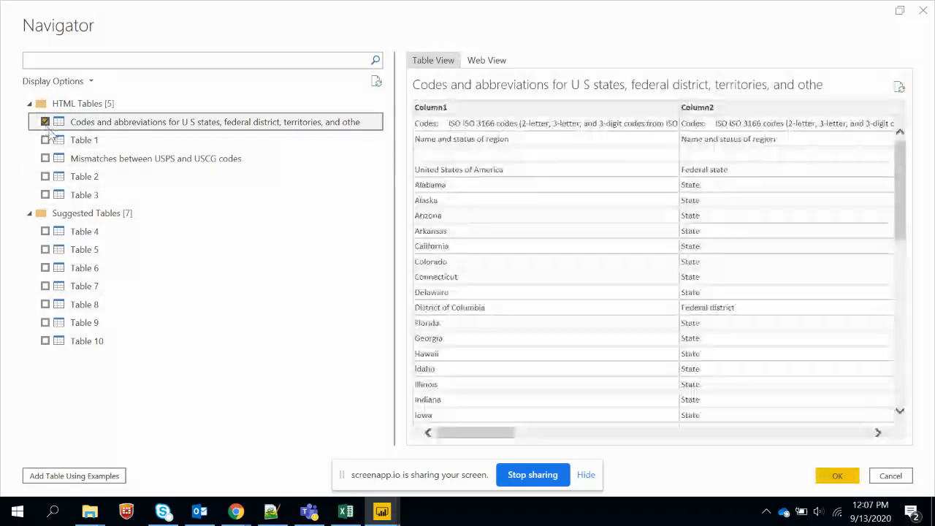
click(834, 476)
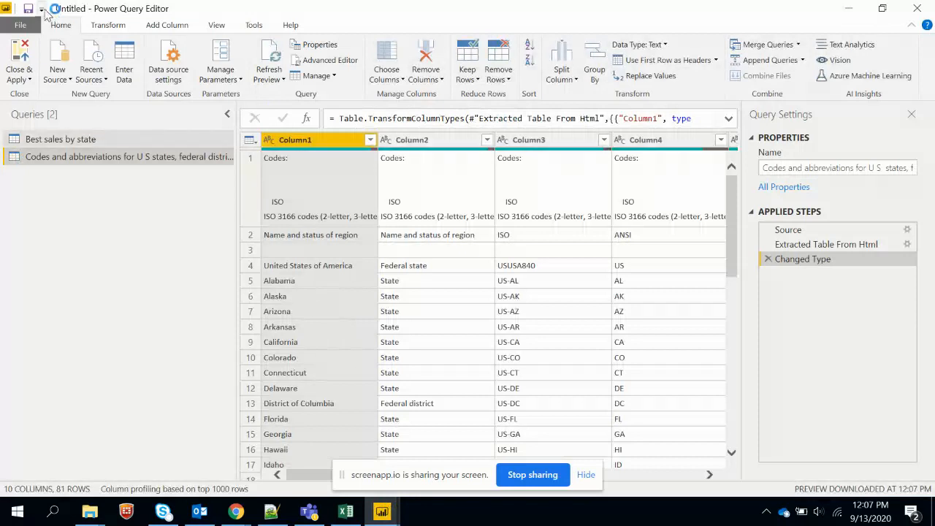
Step: Rename the imported web table query as "State code"
click(820, 171)
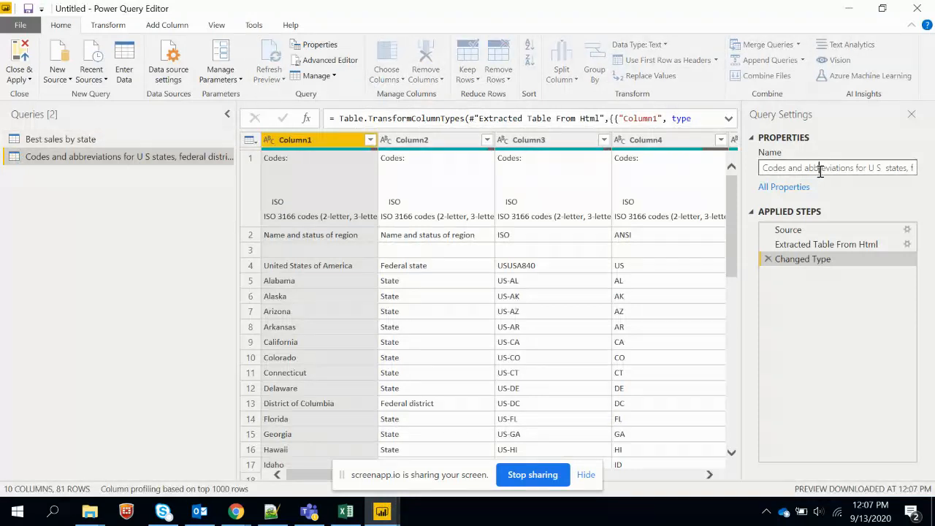
key(ctrl+a)
text(S)
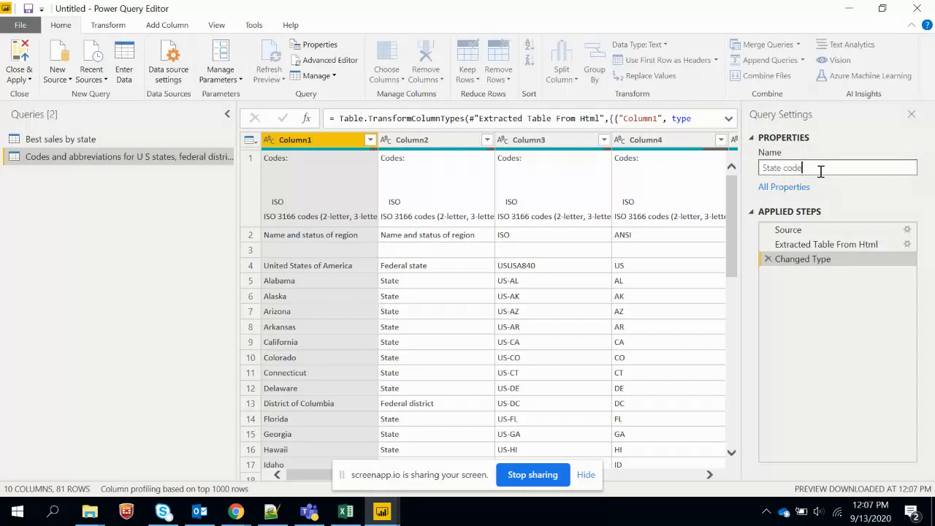
key(Return)
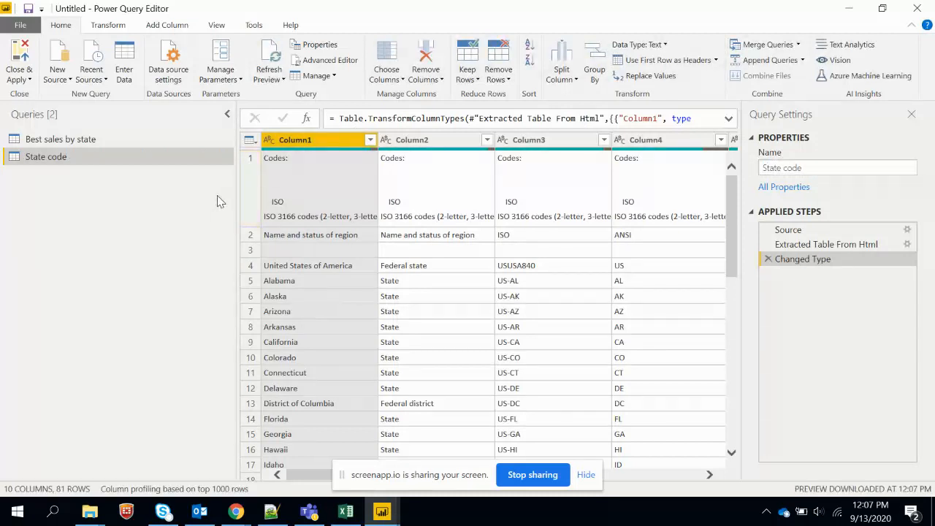
Step: Remove the top 1 row, containing the "Codes:" text, from the State code table
click(252, 236)
click(254, 216)
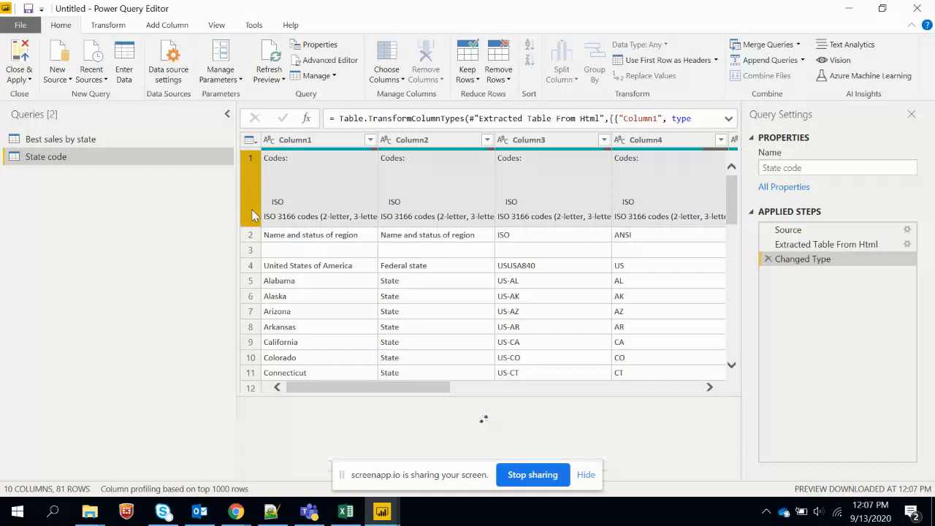
click(505, 80)
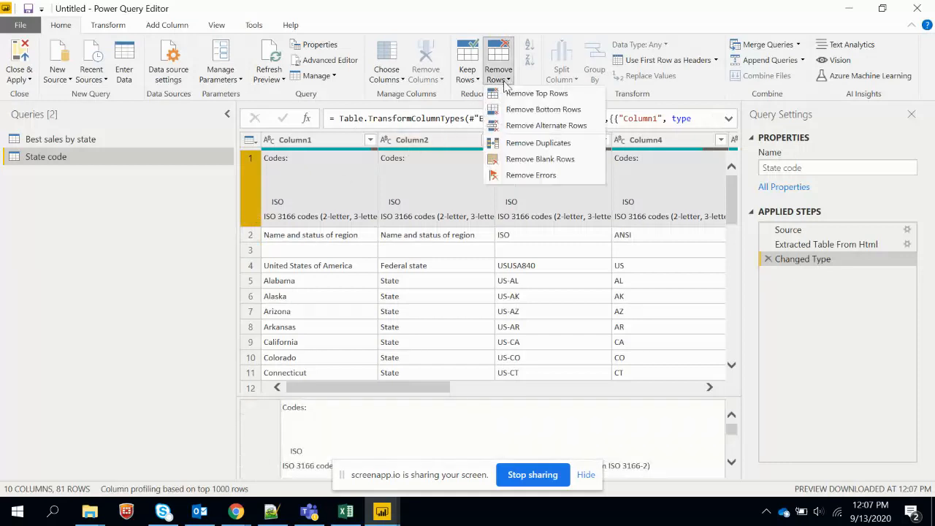
click(520, 94)
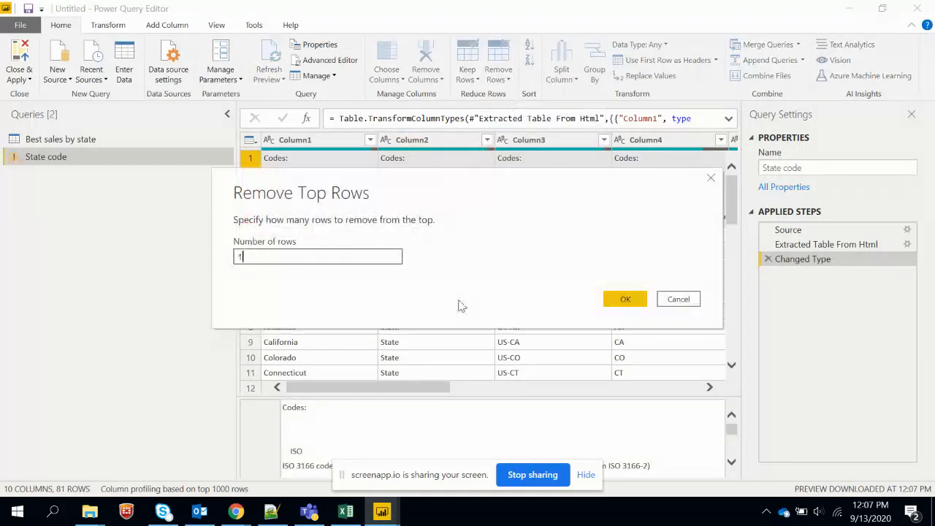
click(621, 299)
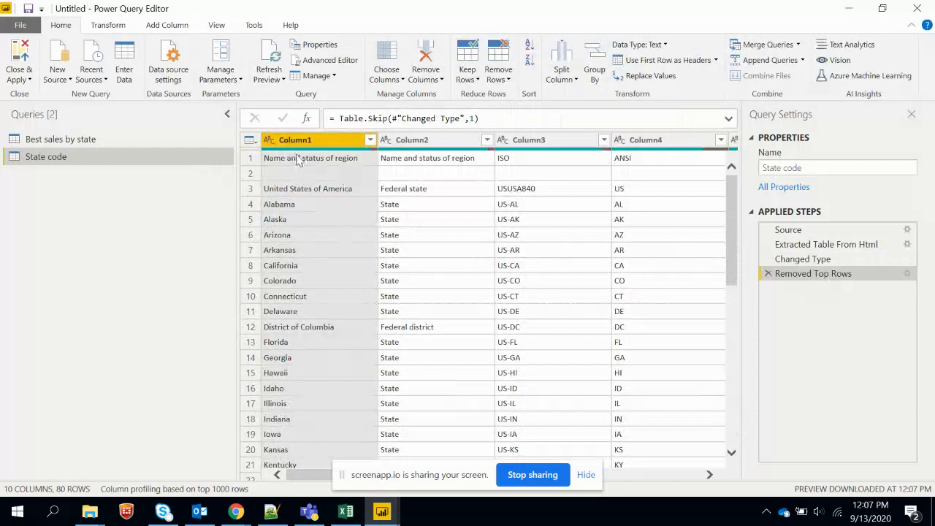
Step: Promote the first row of the State code table to column headers
click(250, 158)
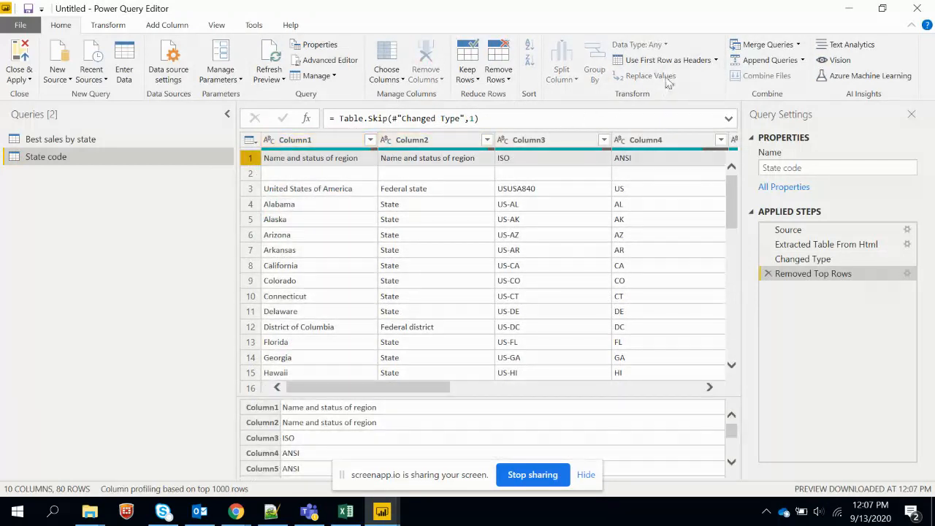
click(716, 60)
click(694, 73)
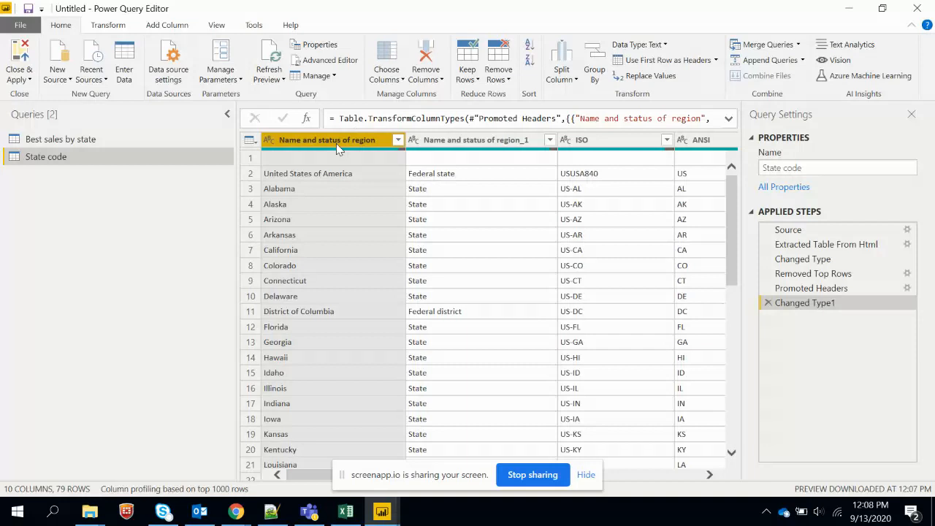
Step: Keep only the "Name and status of region", "Name and status of region_1" and "ANSI" columns, removing all other columns
ctrl+click(461, 142)
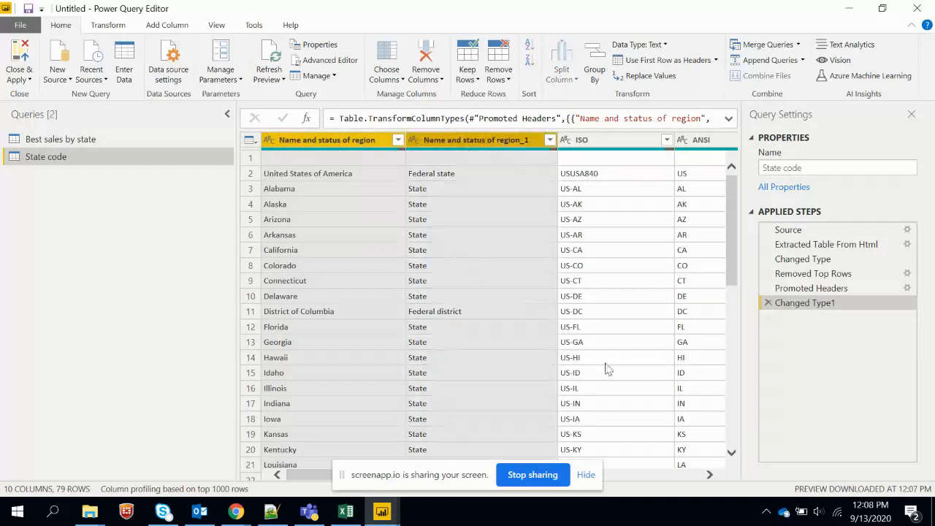
click(709, 474)
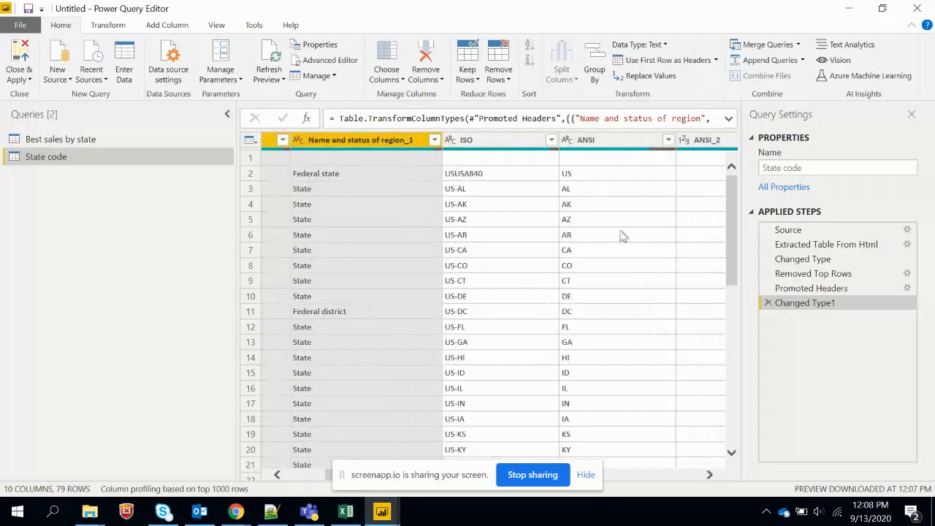
ctrl+click(613, 142)
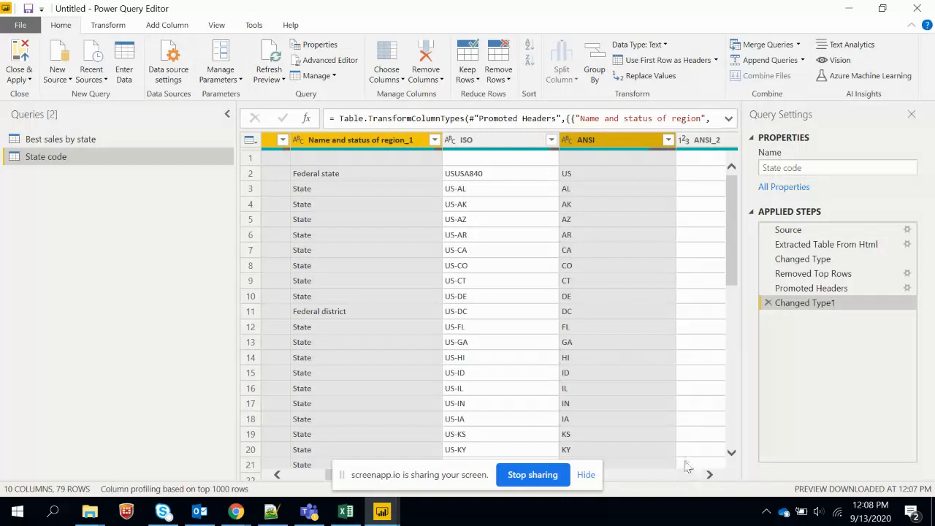
click(493, 80)
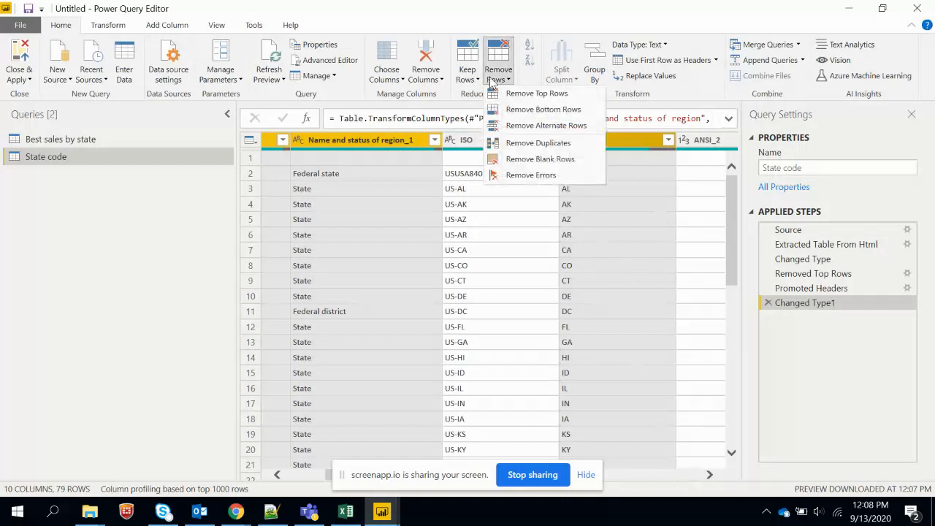
click(431, 81)
click(451, 115)
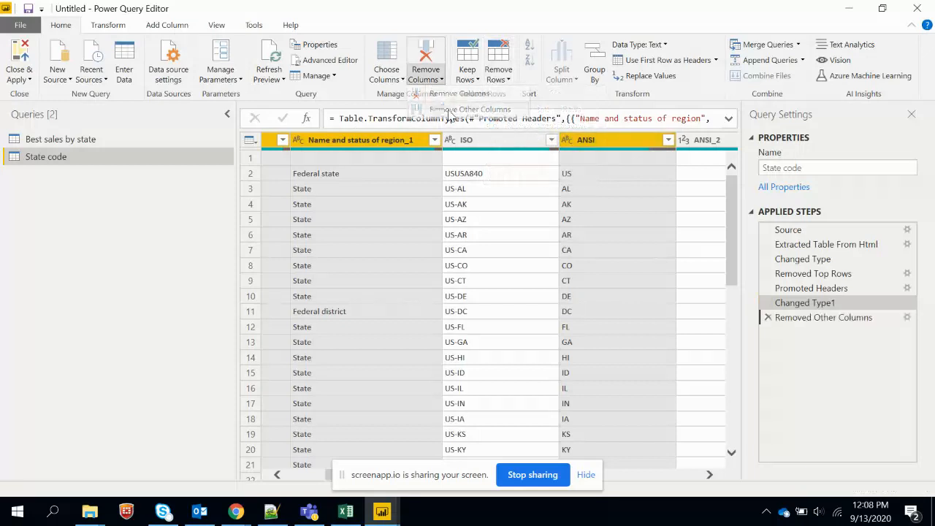
Step: Rename the "Name and status of region" column as State and the "Name and status of region_1" column as Status
double_click(340, 141)
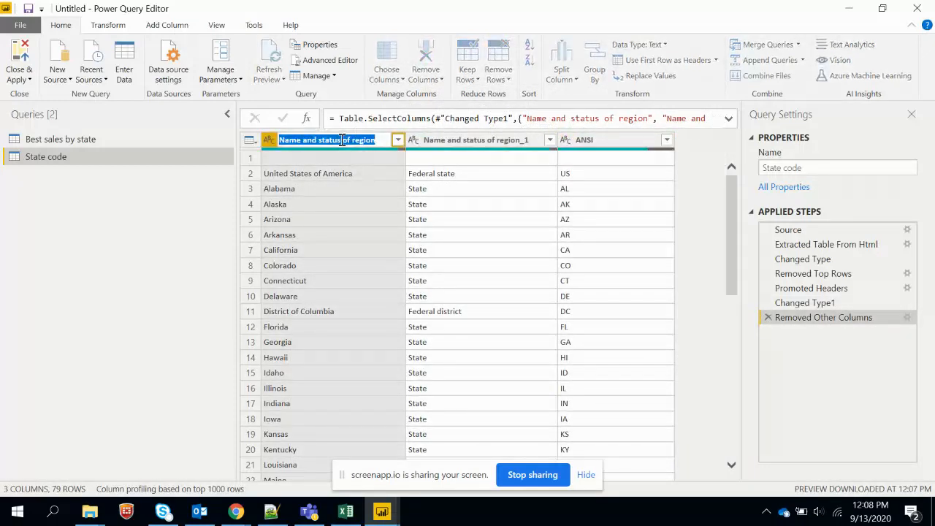
text(s)
key(Return)
double_click(497, 139)
text(s)
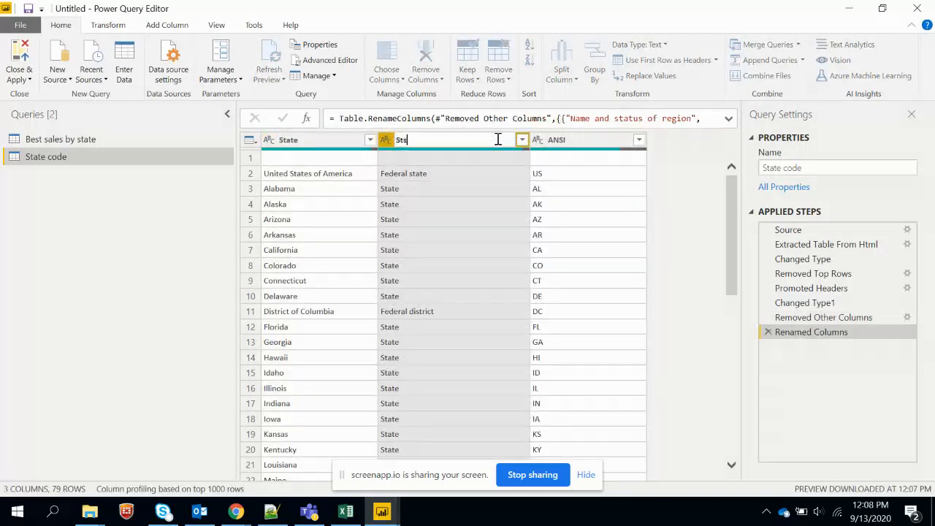
key(Return)
Step: Merge the State code query into Best sales by state with a Left Outer join, matching the two tables on their state columns
click(84, 140)
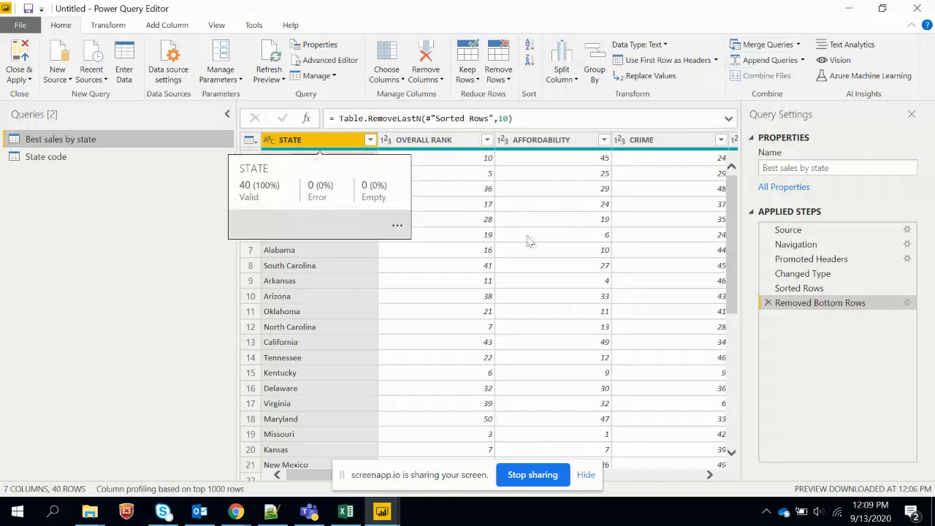
click(762, 50)
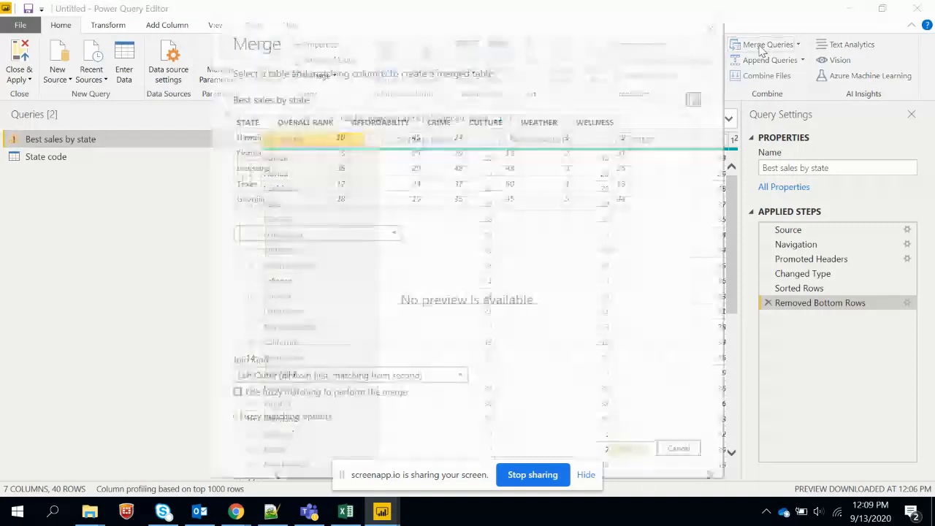
click(359, 236)
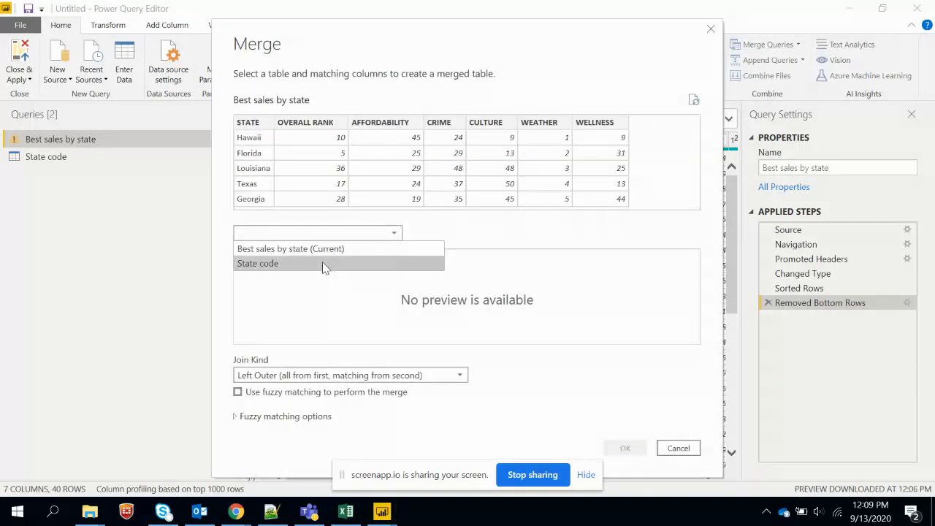
click(325, 264)
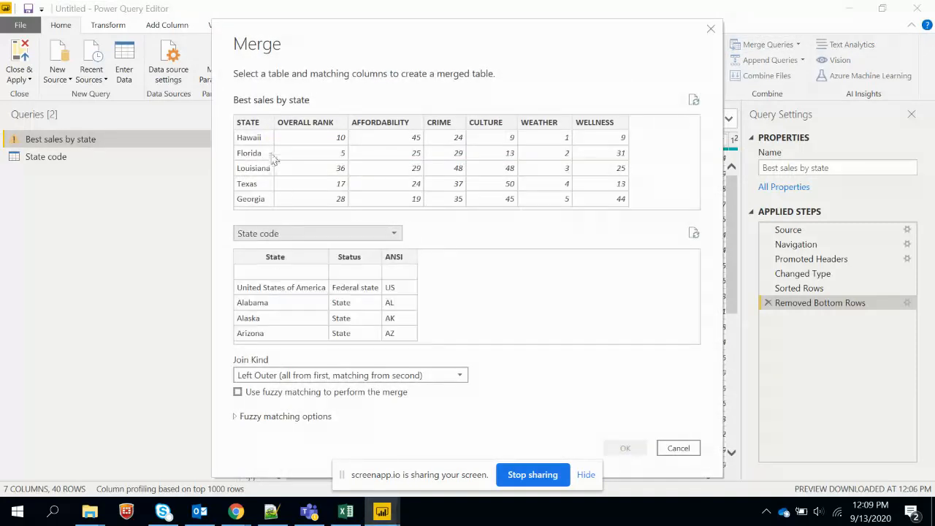
click(255, 126)
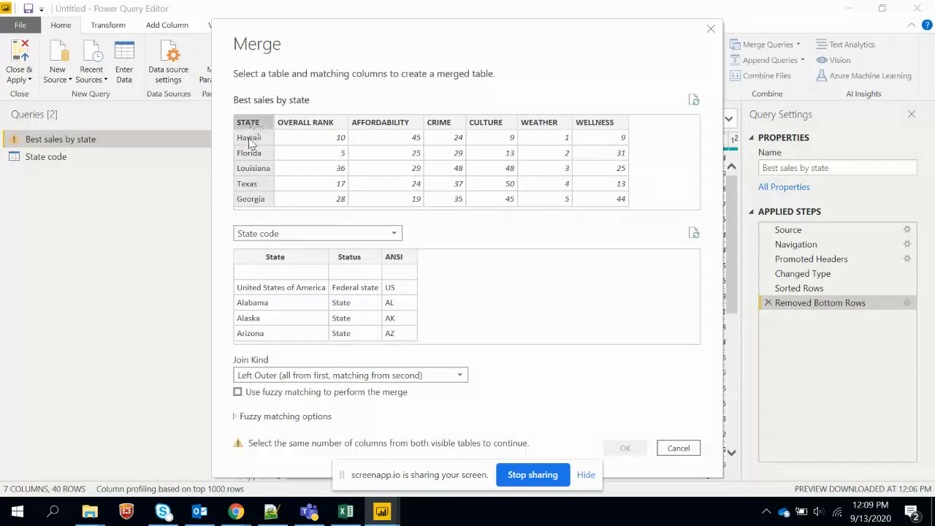
click(285, 260)
click(259, 238)
click(603, 331)
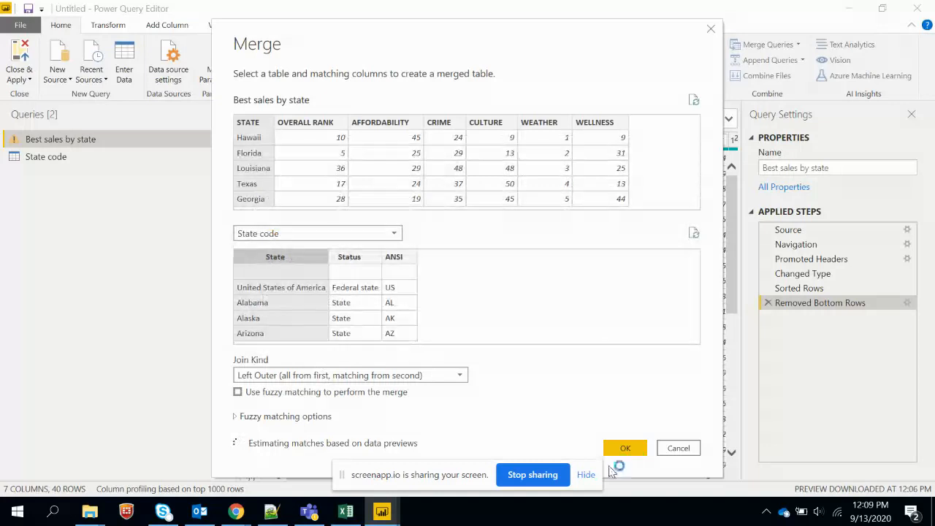
click(626, 447)
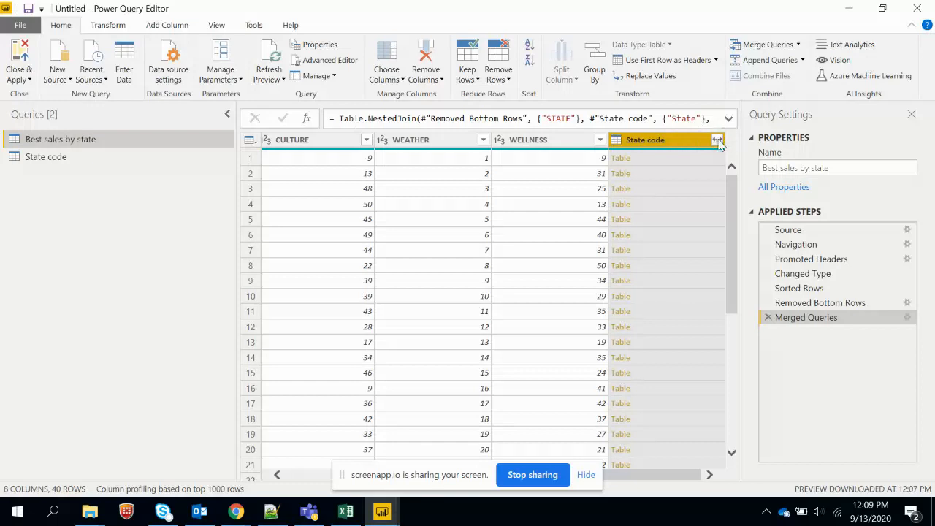
Step: Expand the merged State code column to only the ANSI field, without the original column name as prefix
click(718, 140)
click(571, 213)
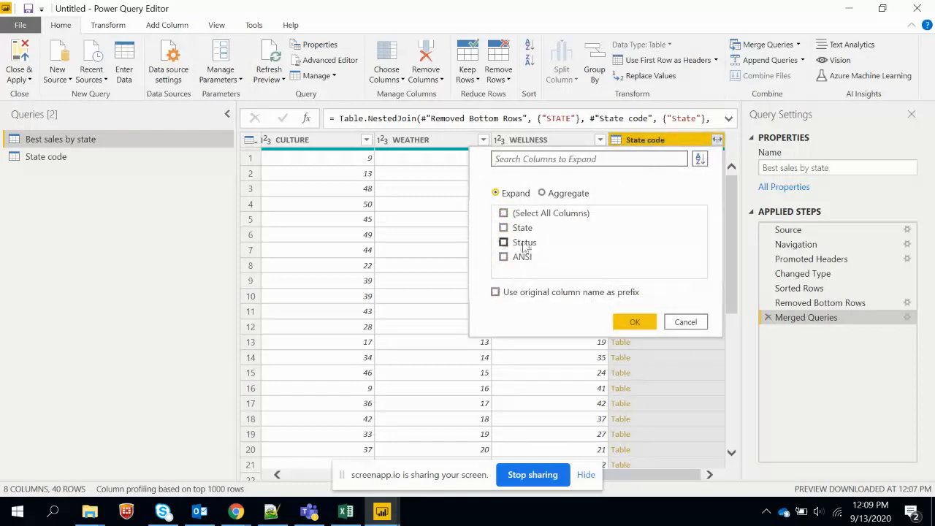
click(503, 257)
click(634, 323)
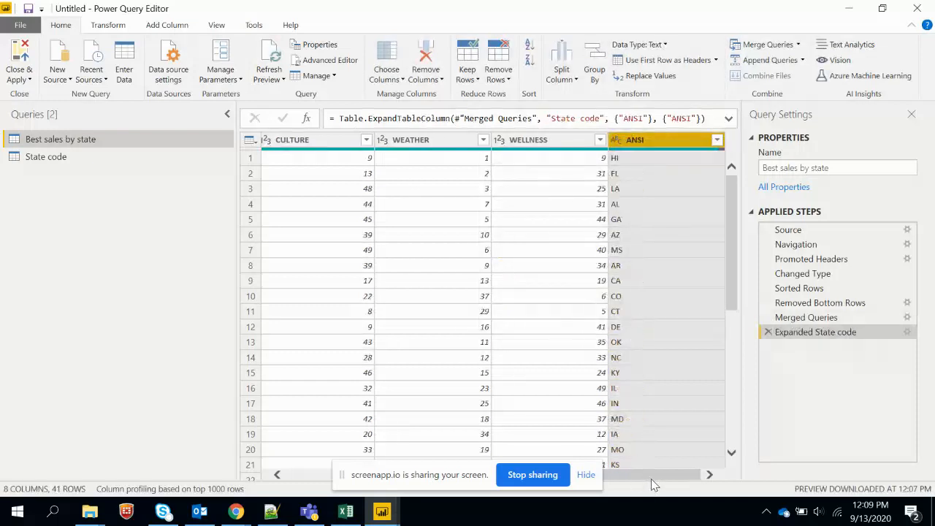
drag(677, 473, 388, 449)
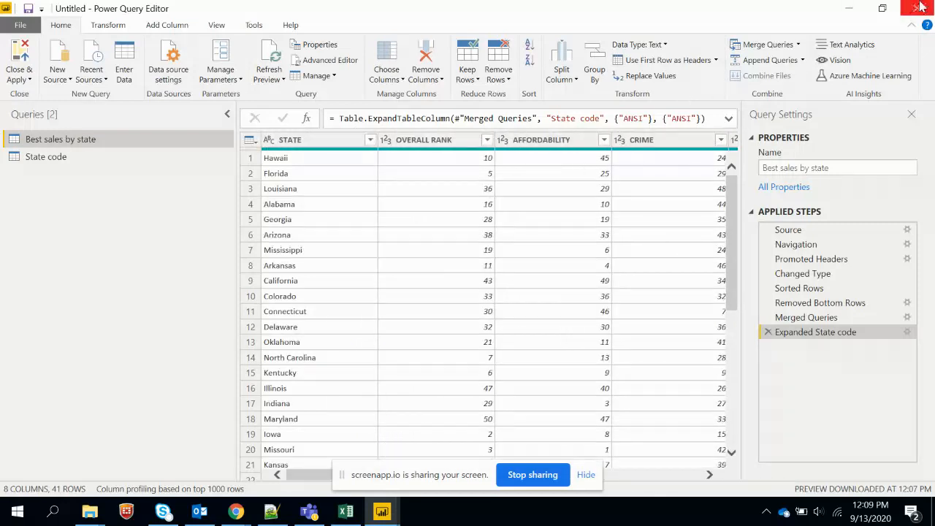
Step: Filter the State code query to keep only rows where Status equals State
click(110, 159)
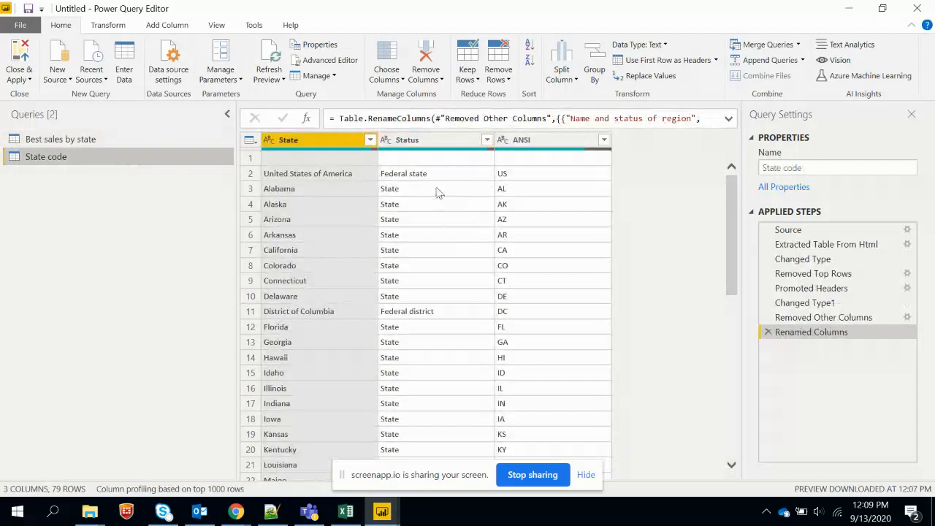
scroll(442, 390, down, 4)
scroll(443, 265, up, 4)
click(488, 140)
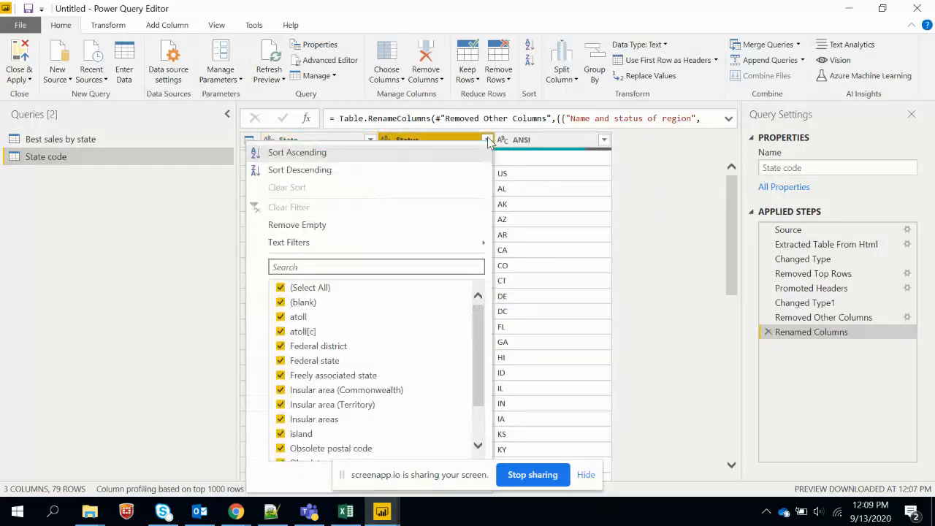
mouse_move(393, 252)
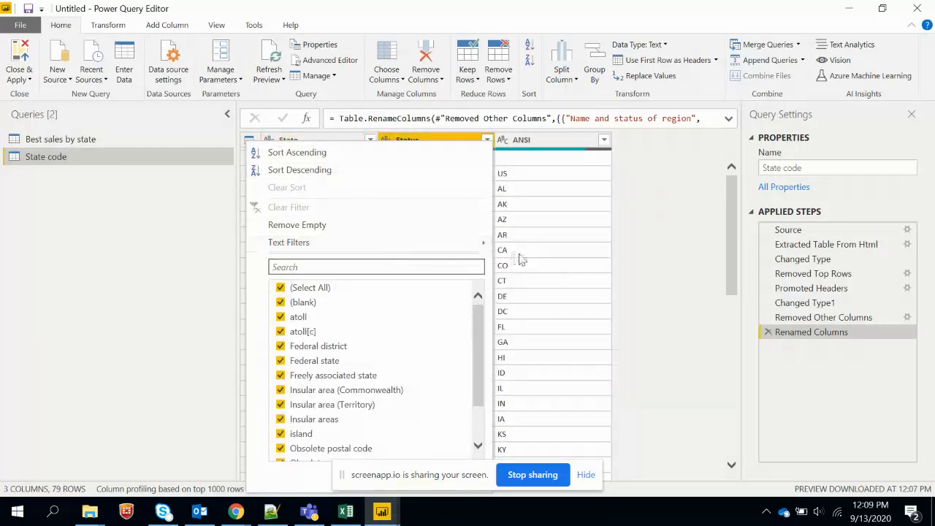
click(512, 247)
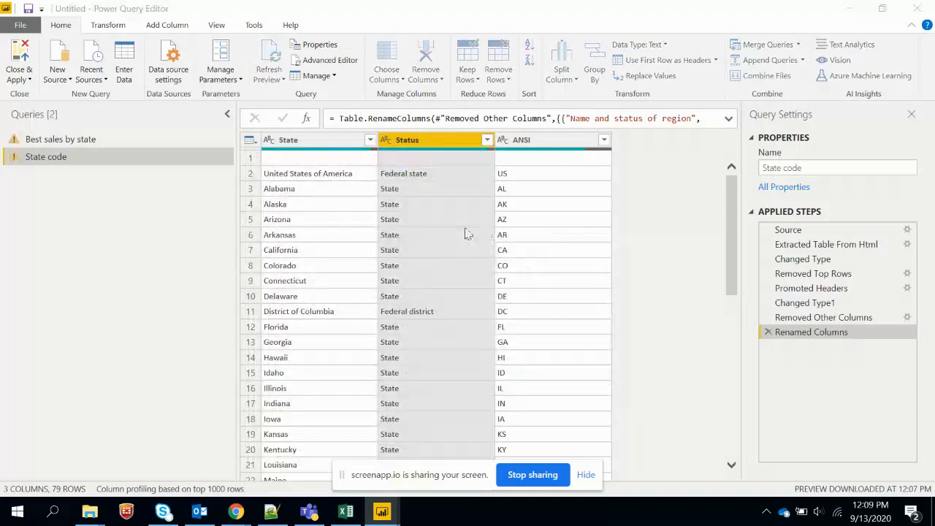
click(425, 251)
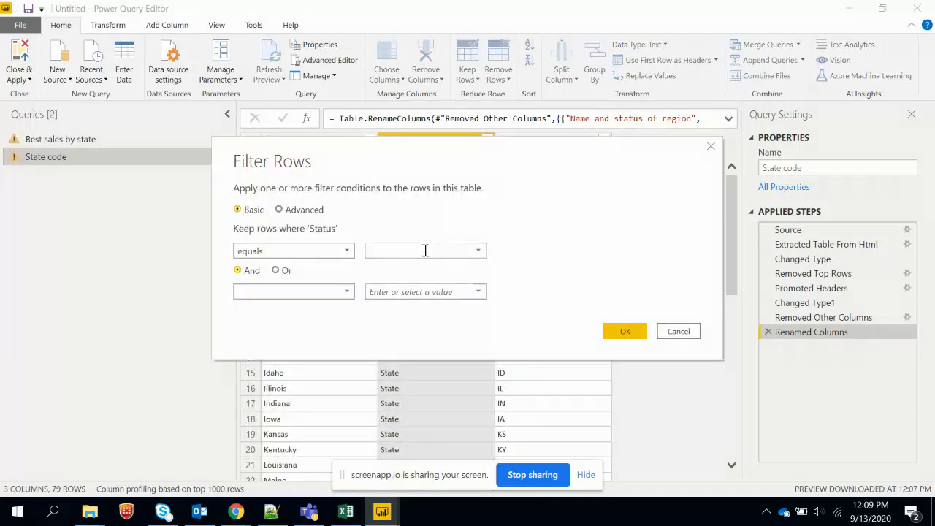
text(State)
click(625, 331)
scroll(458, 351, down, 10)
scroll(419, 349, up, 10)
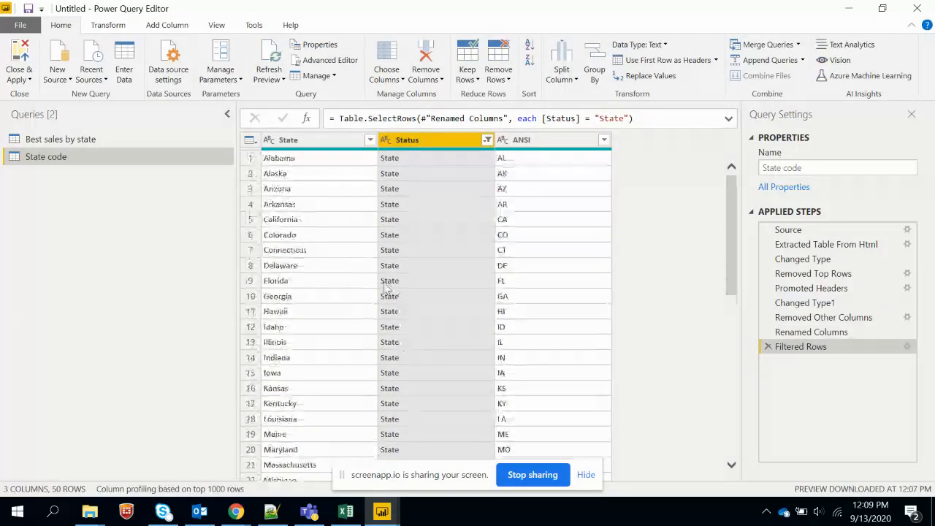
Step: Review the Best sales by state query, apply the pending query changes and close the query editor
click(57, 140)
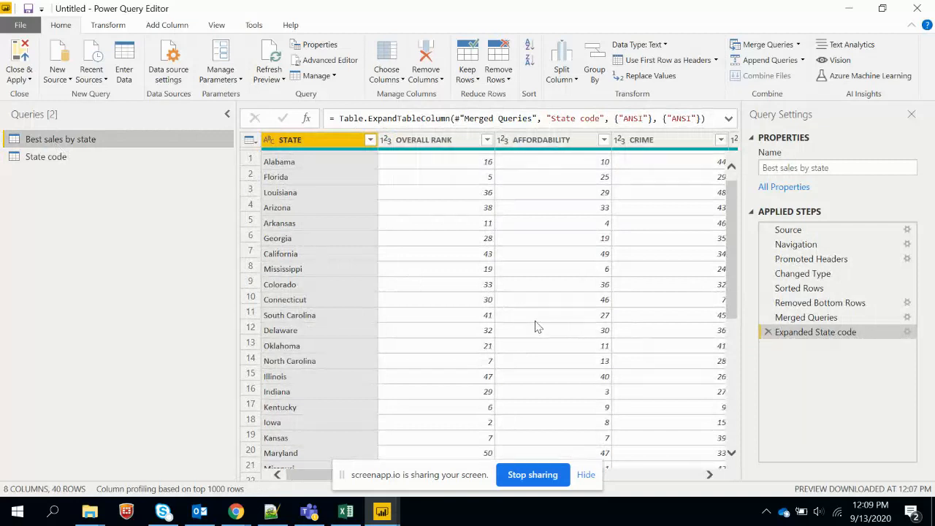
scroll(535, 326, down, 6)
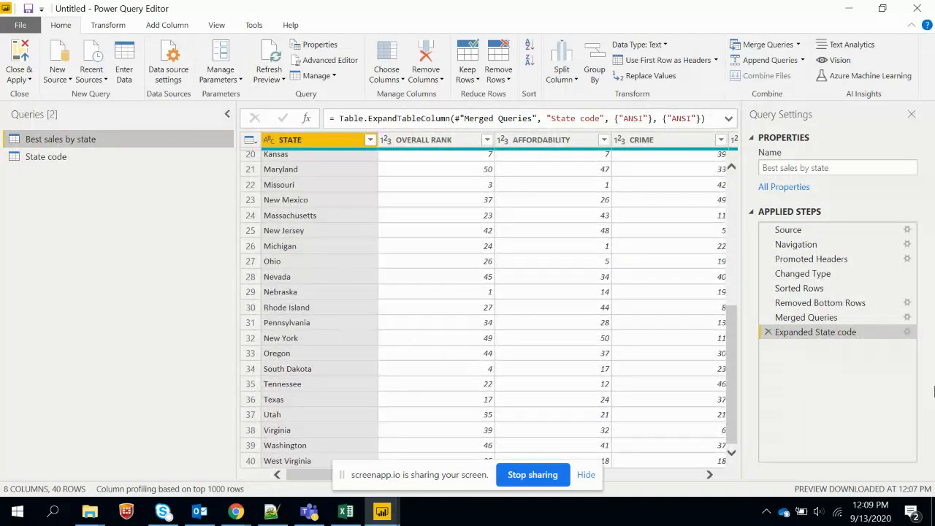
click(19, 74)
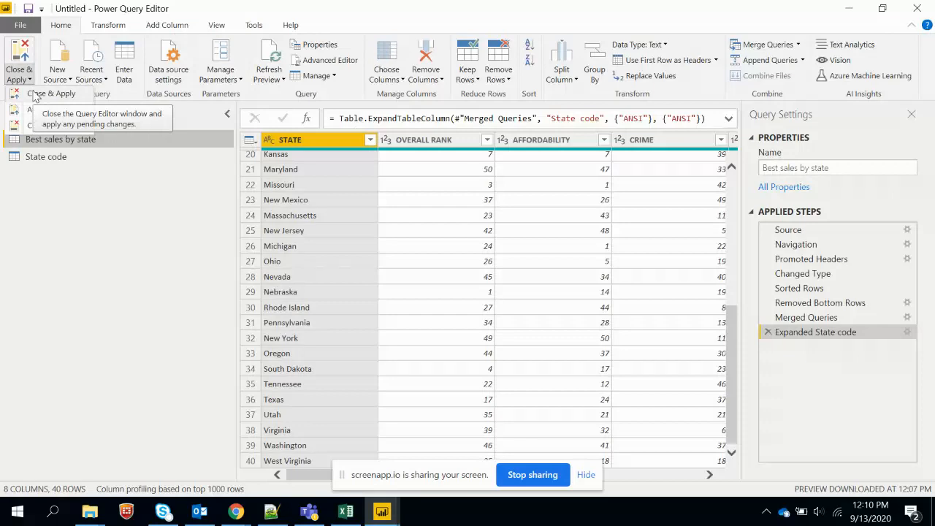
click(35, 97)
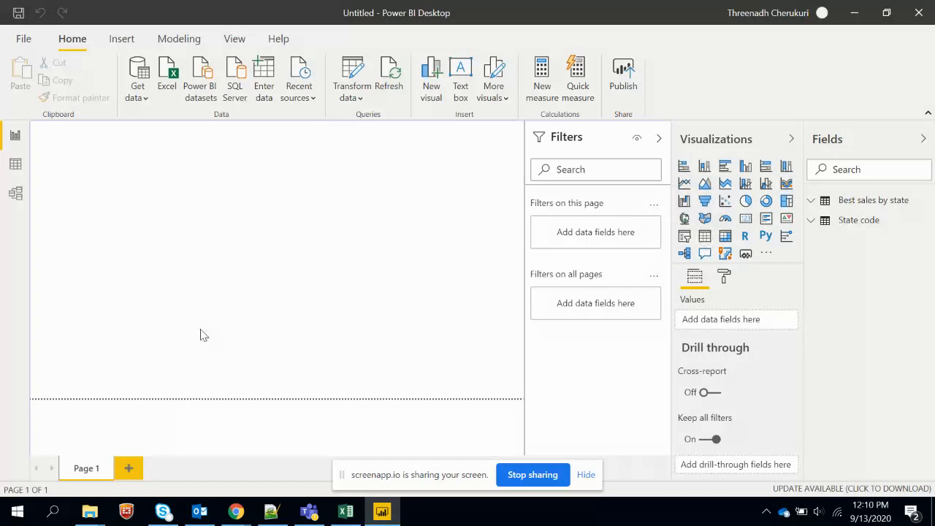
Step: Add a second page to the report and collapse the Filters and Visualizations panes, keeping Fields expanded
click(130, 474)
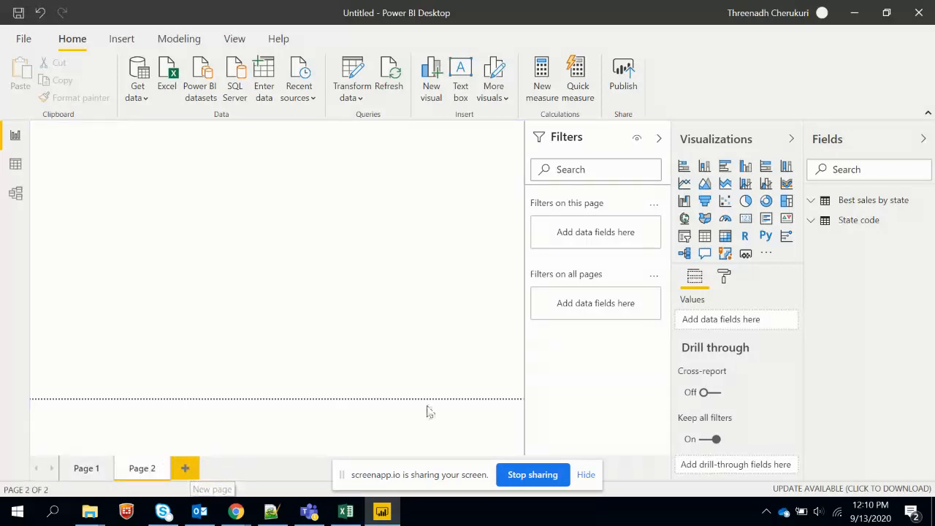
click(657, 140)
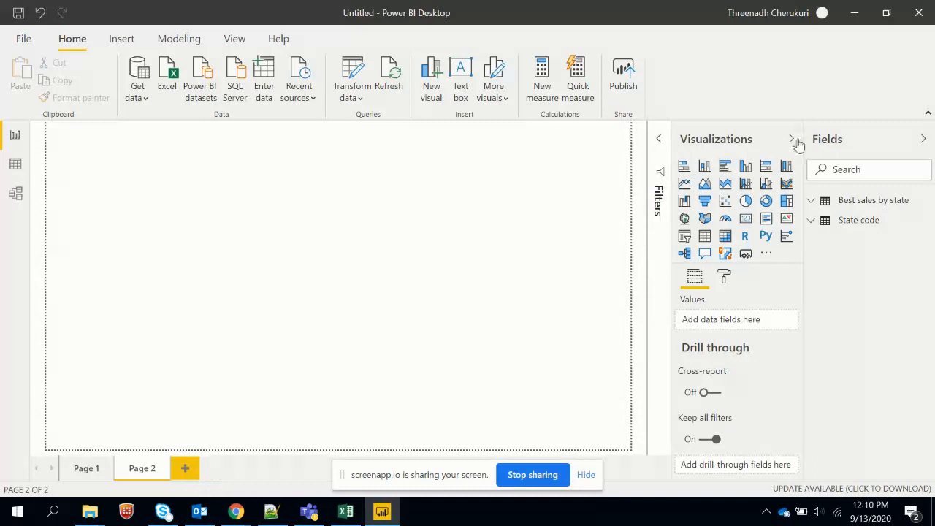
click(793, 140)
click(925, 141)
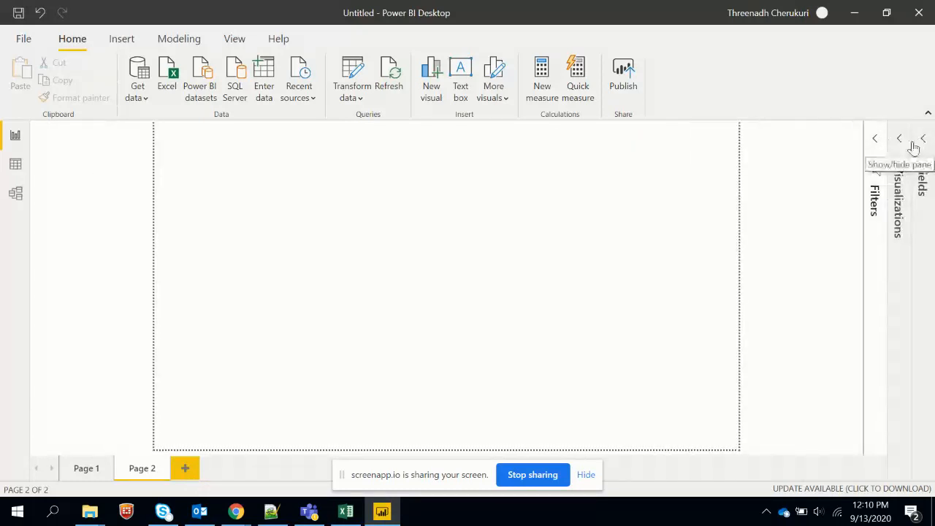
click(926, 140)
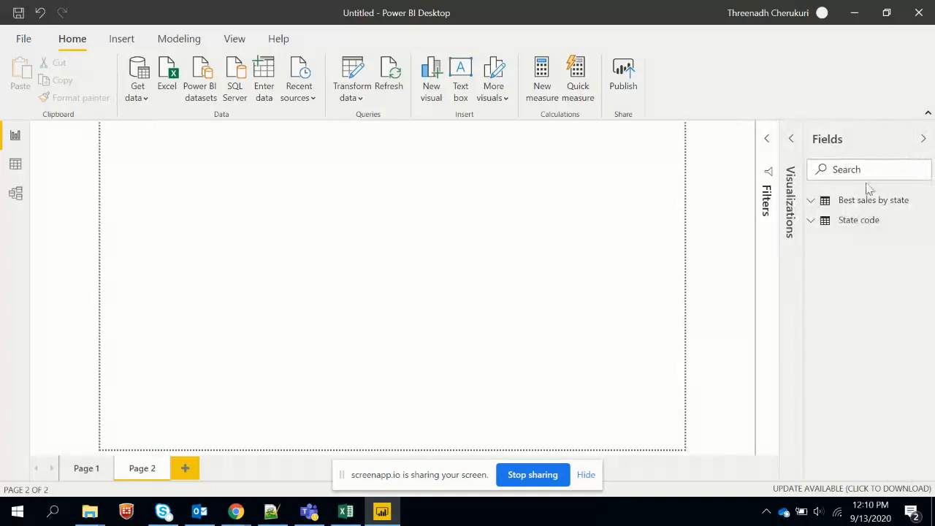
Step: Plot the STATE field of Best sales by state as a map on Page 2, with the Visualizations and Filters panes expanded
click(812, 204)
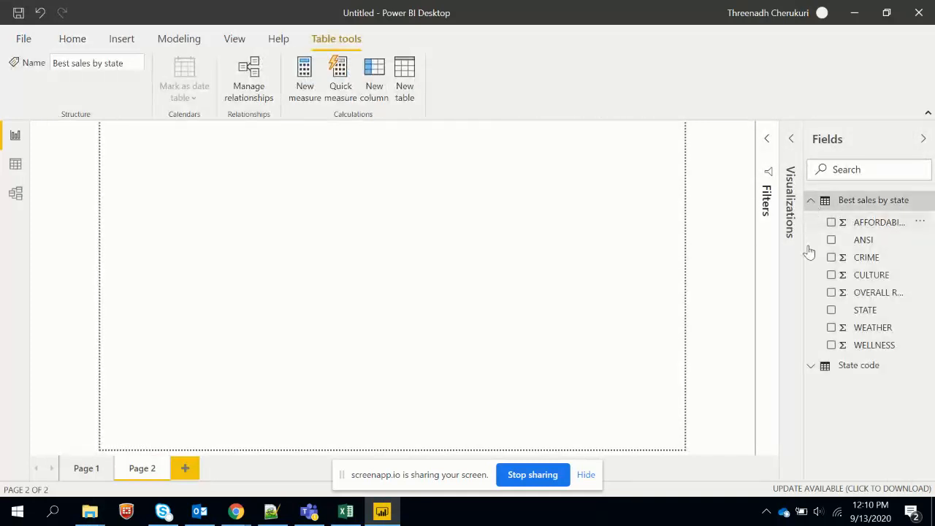
click(832, 312)
click(791, 139)
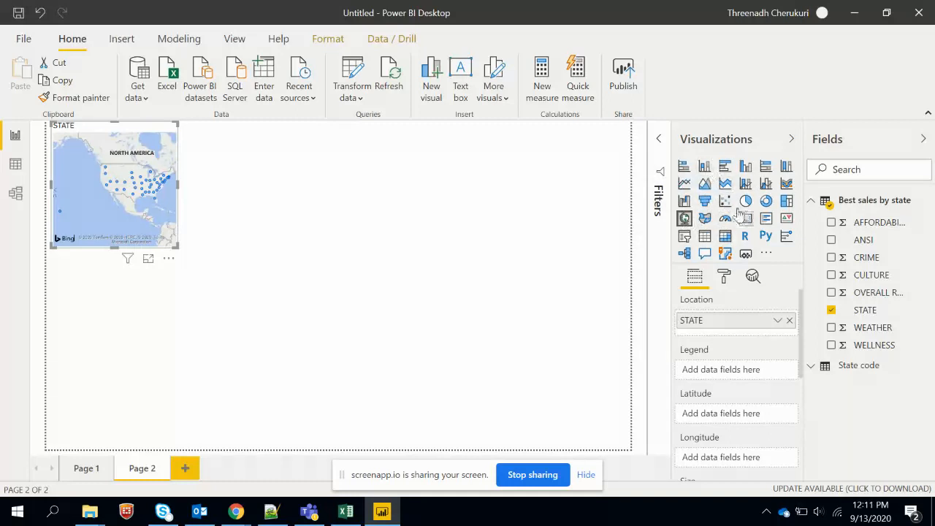
click(661, 142)
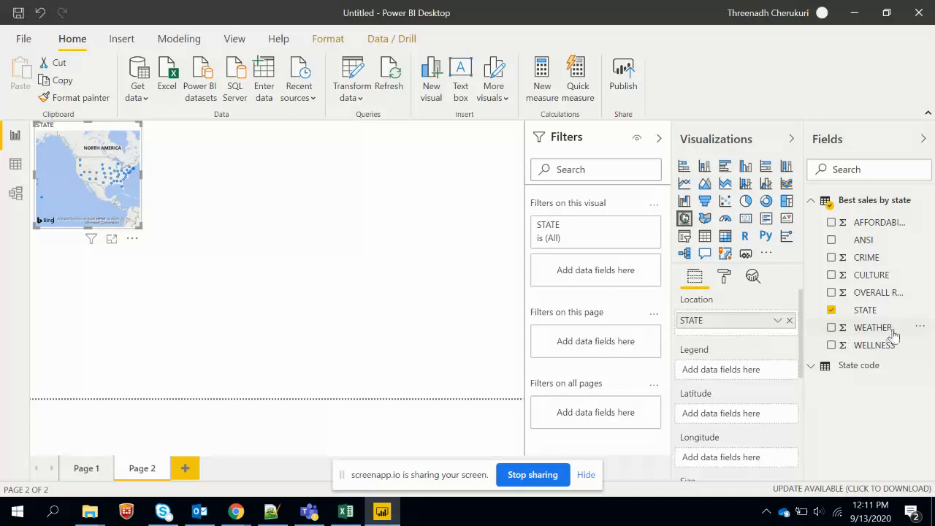
Step: Try STATE as a filter on this page, check its available filter types, and remove it
drag(867, 307, 595, 340)
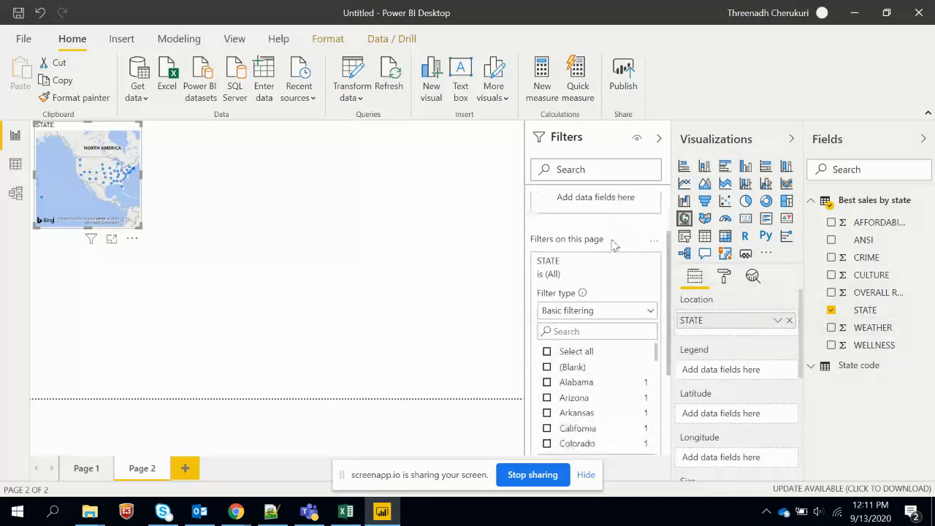
click(587, 312)
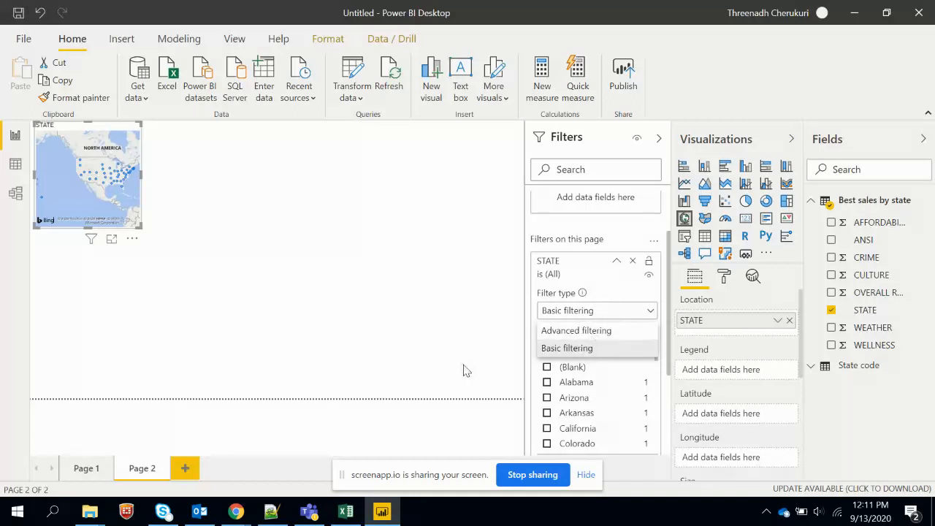
click(590, 301)
click(634, 262)
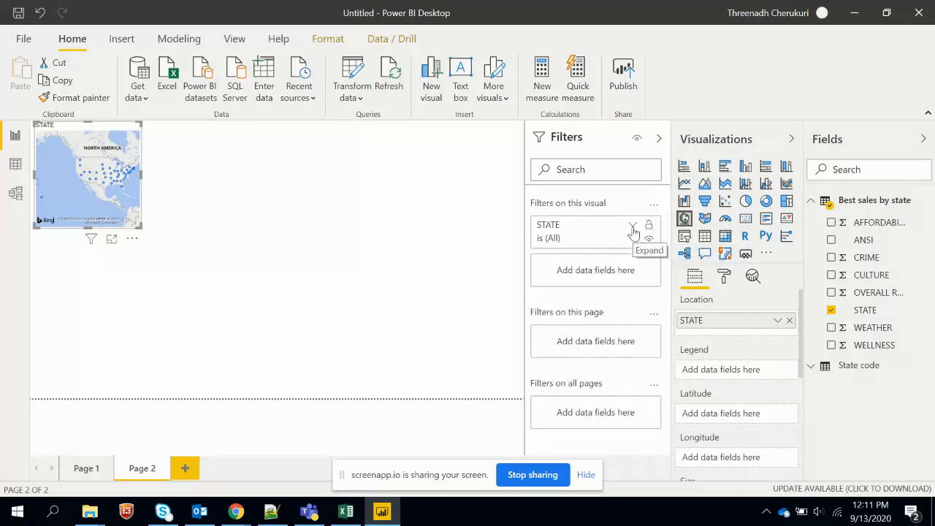
Step: Try STATE as a filter on all pages, check its available filter types, and remove it
drag(865, 310, 563, 410)
scroll(614, 427, down, 2)
click(607, 382)
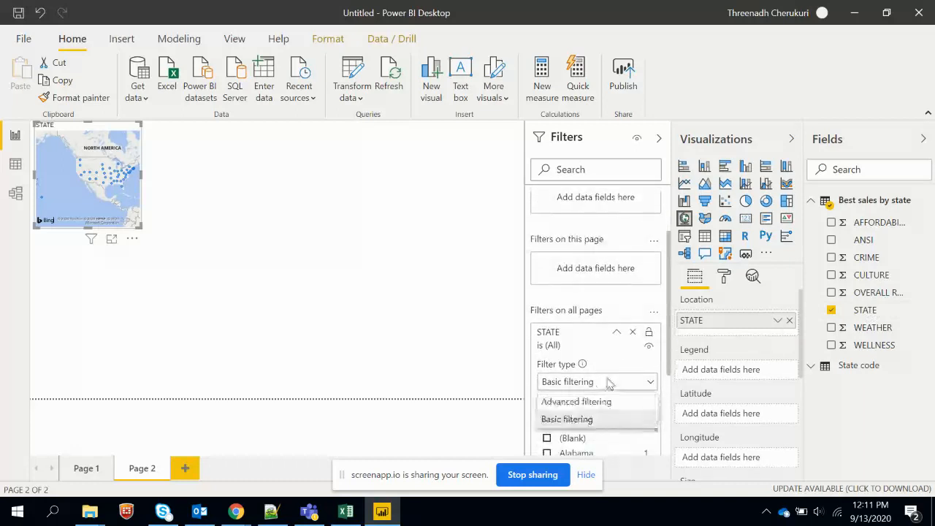
click(633, 332)
click(632, 332)
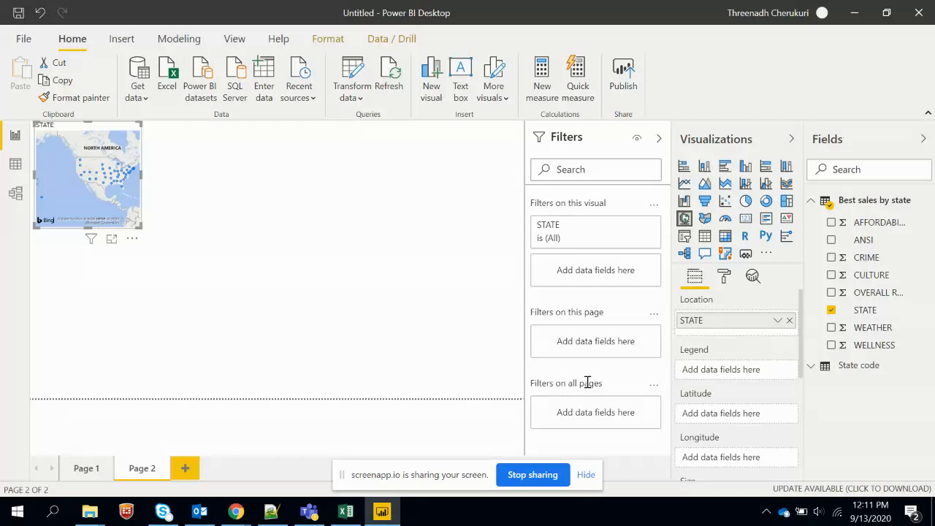
Step: Filter the map's STATE field with Top N to the top 10 by WEATHER, and enlarge the map
click(632, 228)
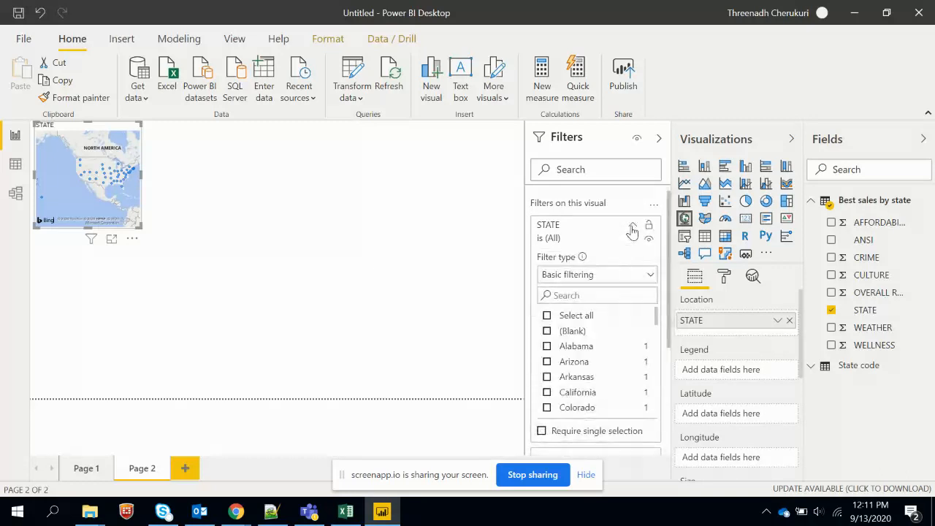
click(597, 282)
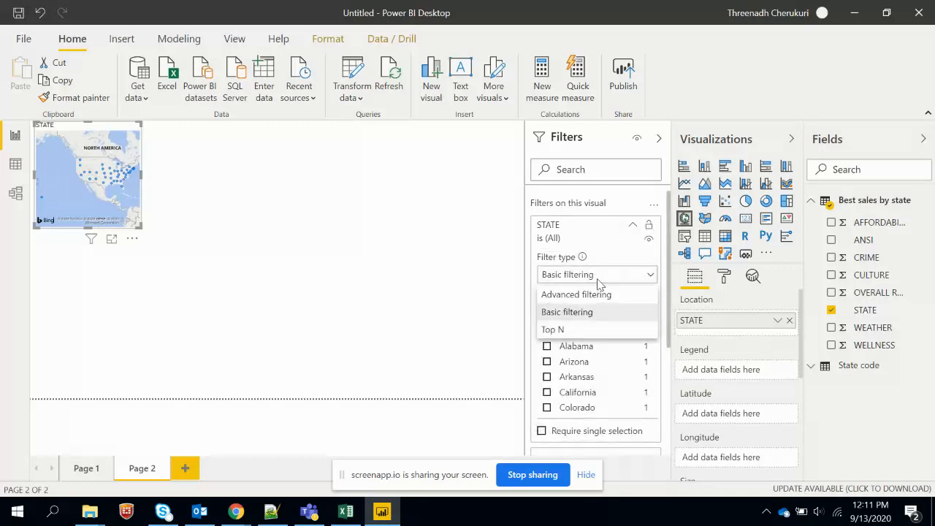
click(575, 330)
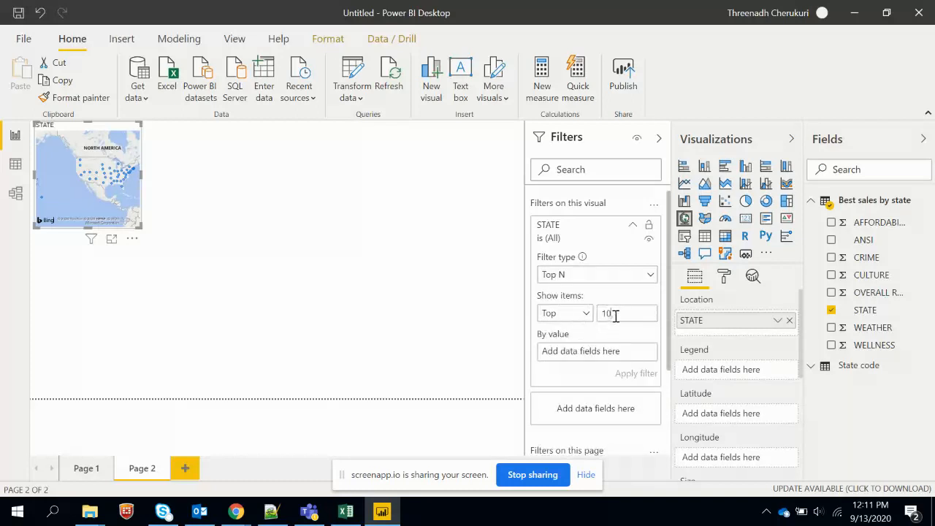
drag(869, 328, 619, 358)
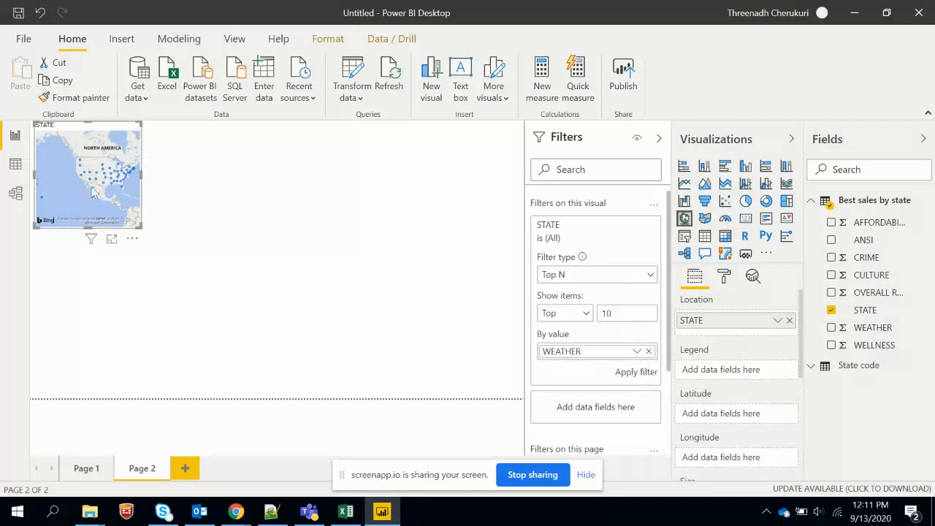
click(630, 374)
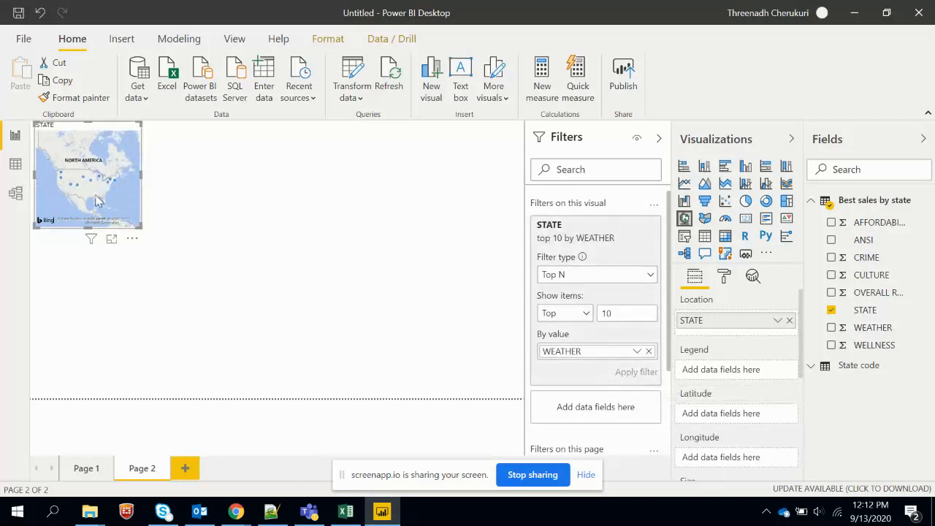
drag(140, 227, 220, 265)
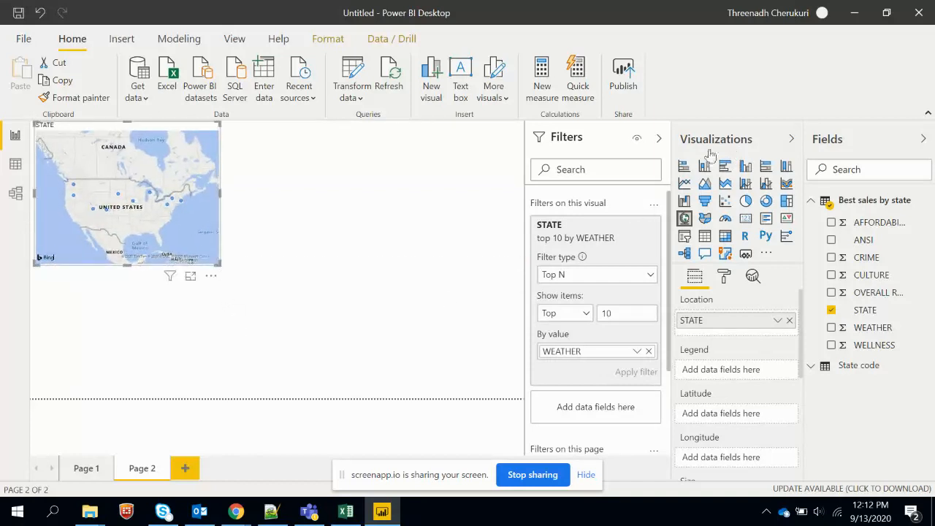
Step: Add a stacked column chart beside the map with STATE on the axis and WEATHER as the values
click(378, 297)
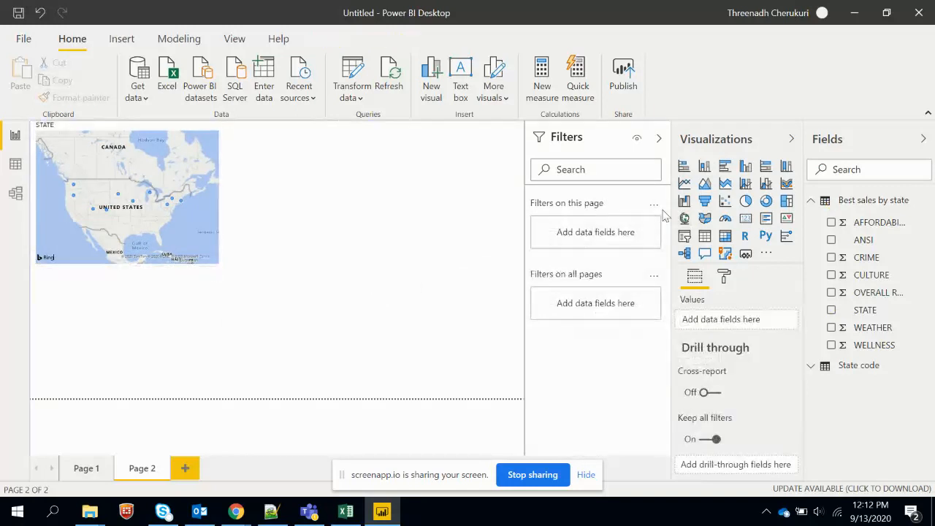
click(705, 166)
drag(150, 330, 306, 202)
drag(319, 258, 322, 266)
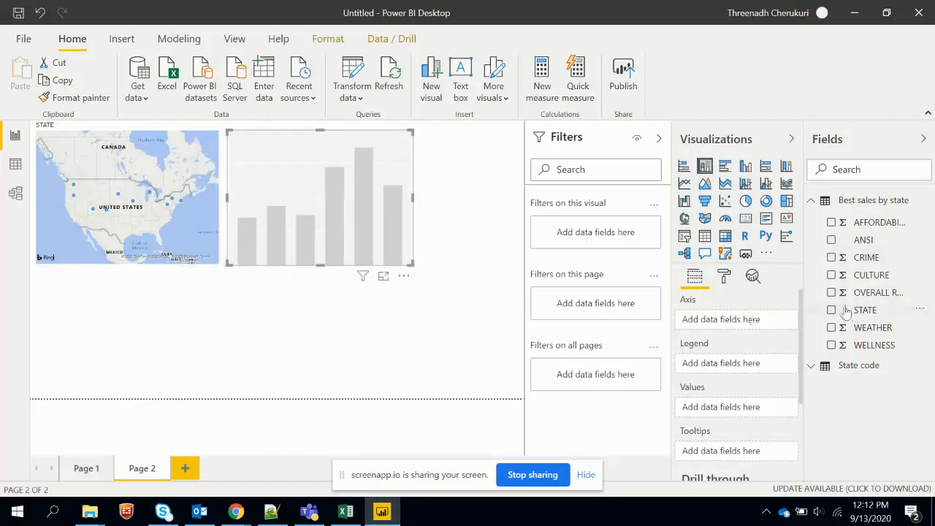
drag(866, 311, 759, 323)
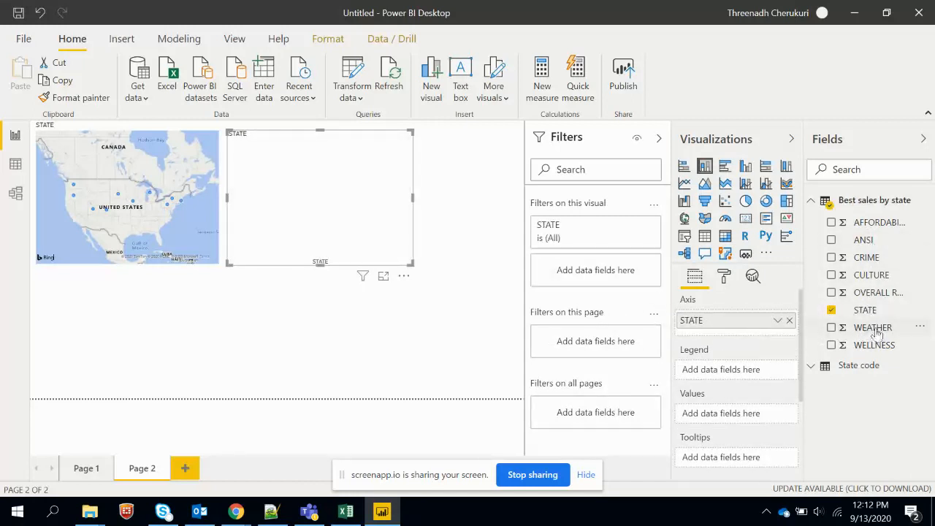
drag(877, 328, 763, 417)
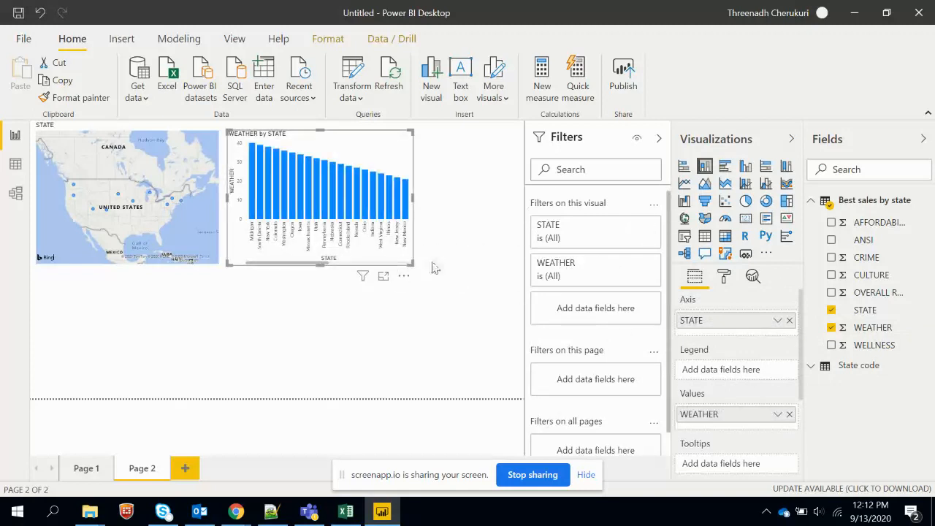
Step: Filter the column chart's STATE field to the top 10 by WEATHER and turn on its data labels
click(633, 227)
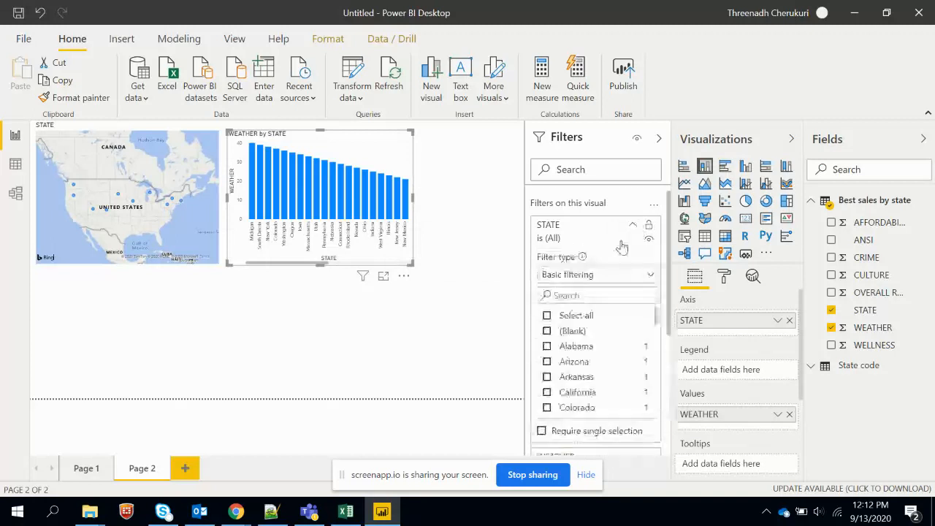
click(588, 279)
click(582, 328)
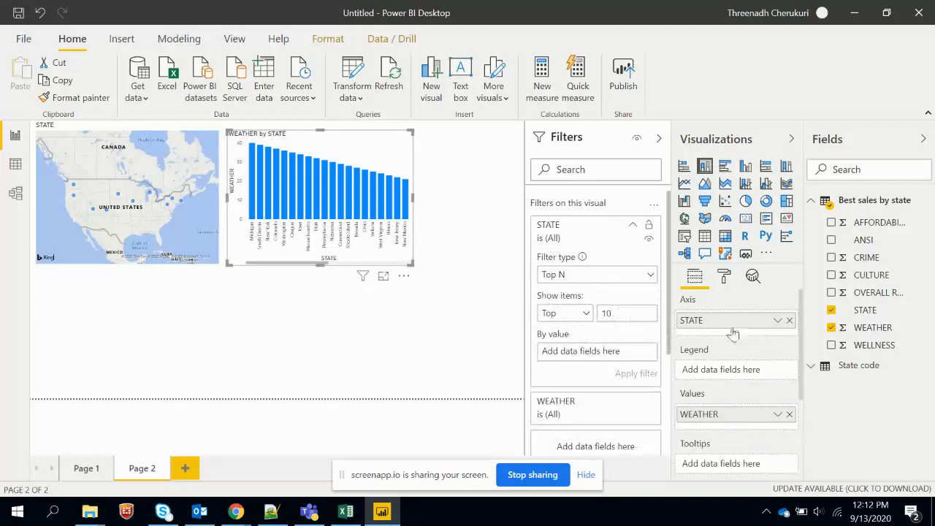
drag(847, 328, 595, 351)
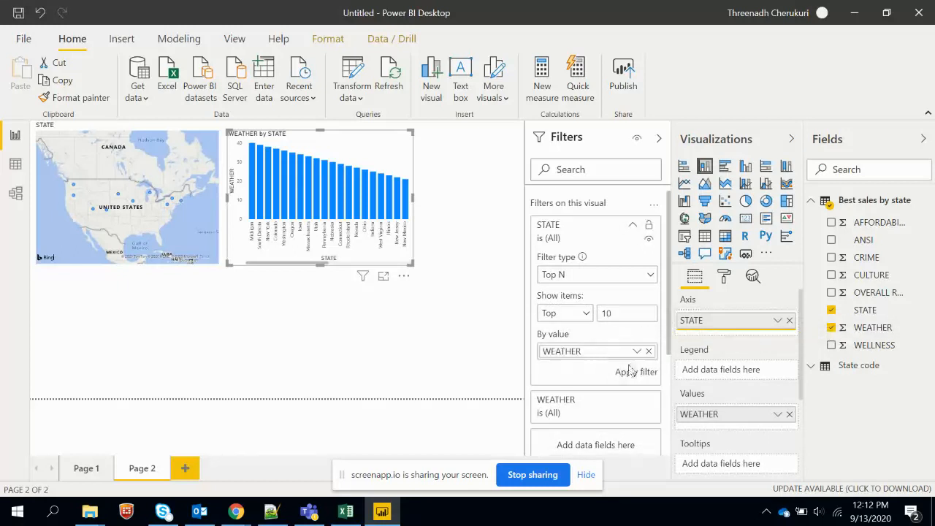
click(654, 374)
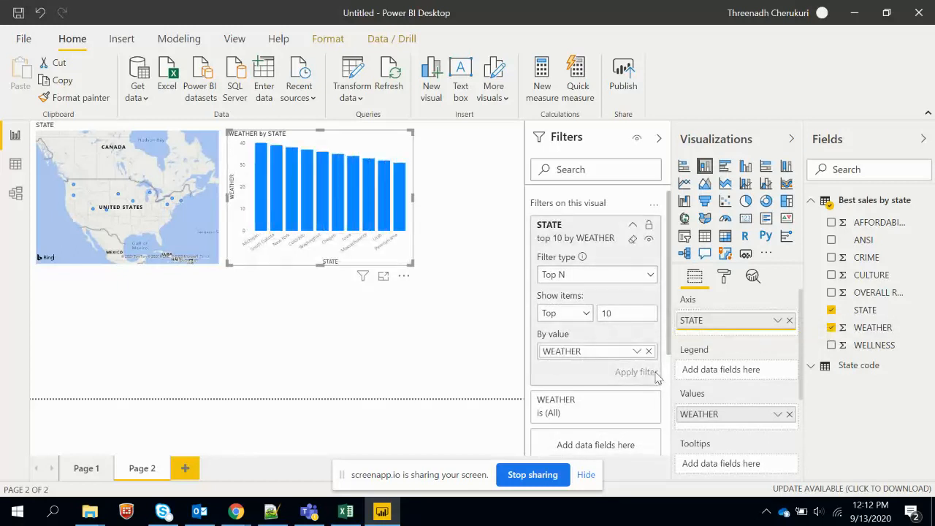
click(730, 278)
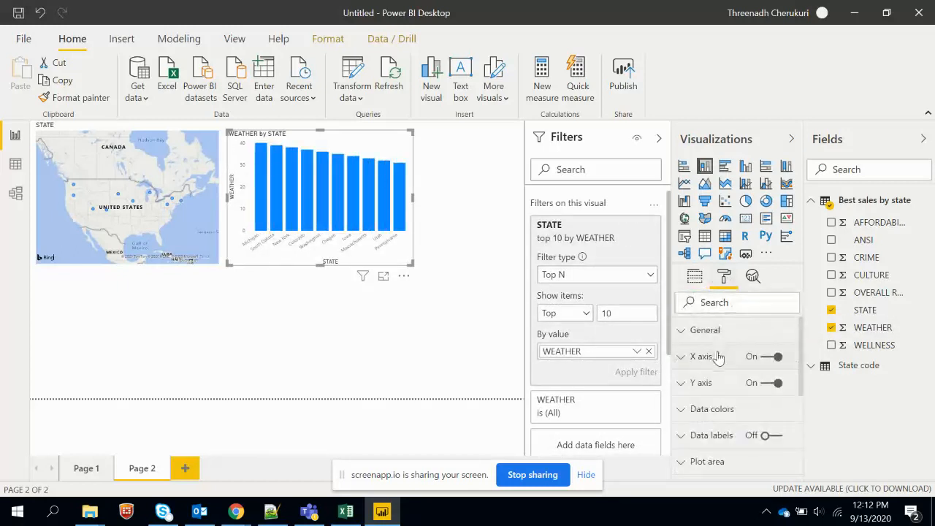
click(774, 437)
Step: Change the column chart's STATE filter to the bottom 10 by WEATHER and sort the chart in ascending order
click(570, 314)
click(564, 352)
click(620, 372)
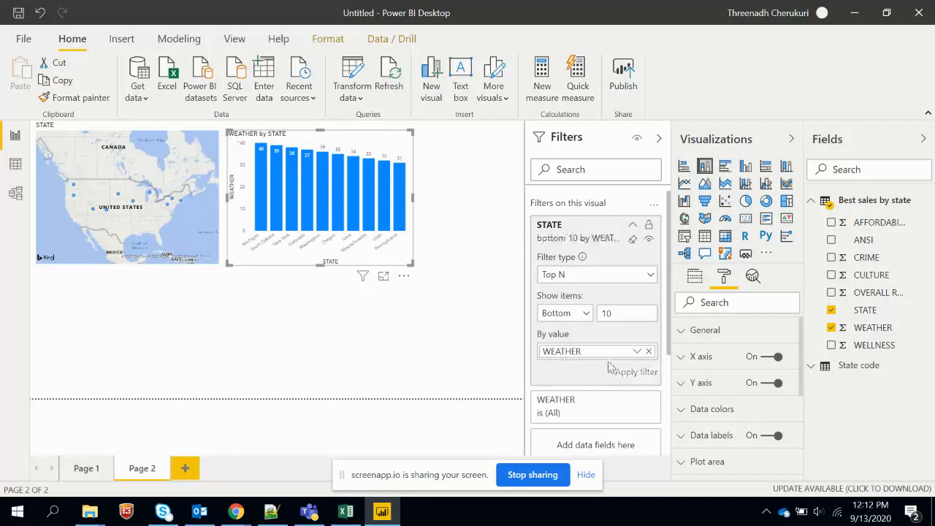
click(404, 278)
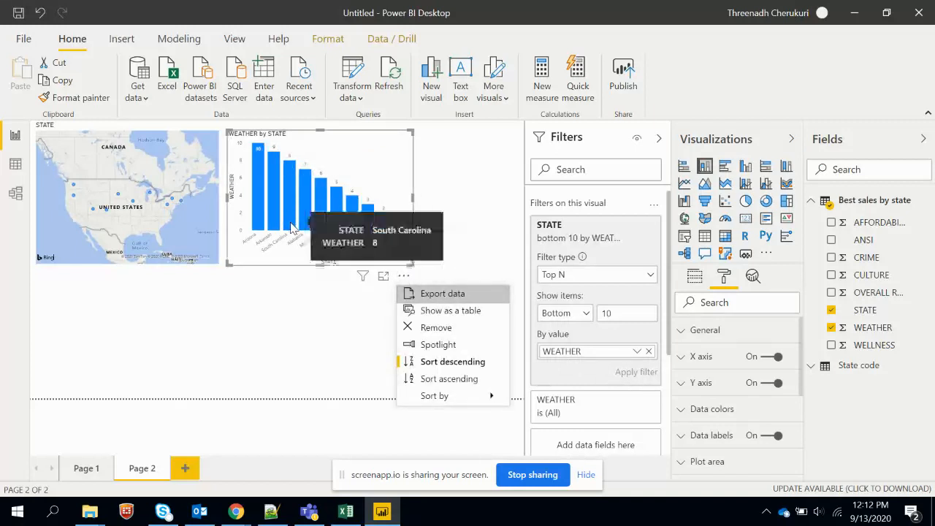
click(443, 378)
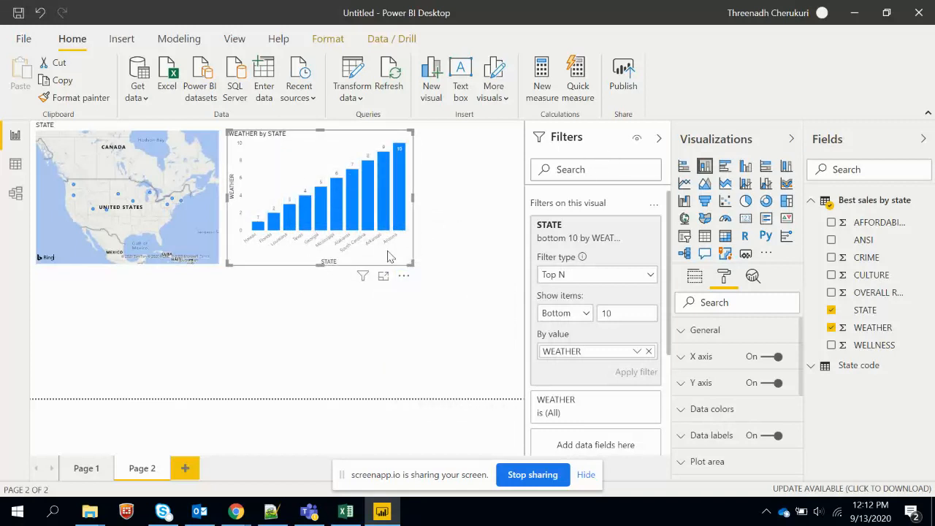
Step: Duplicate the WEATHER by STATE column chart and place the copy directly below the map
key(ctrl+c)
key(ctrl+v)
drag(317, 260, 126, 393)
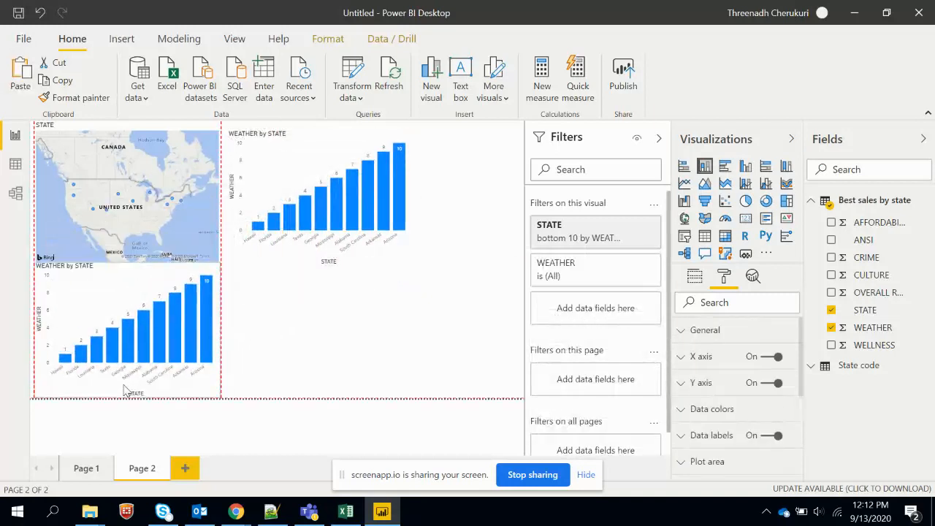
Step: Replace WEATHER with OVERALL RANK in the column chart below the map and sort it in ascending order
click(869, 328)
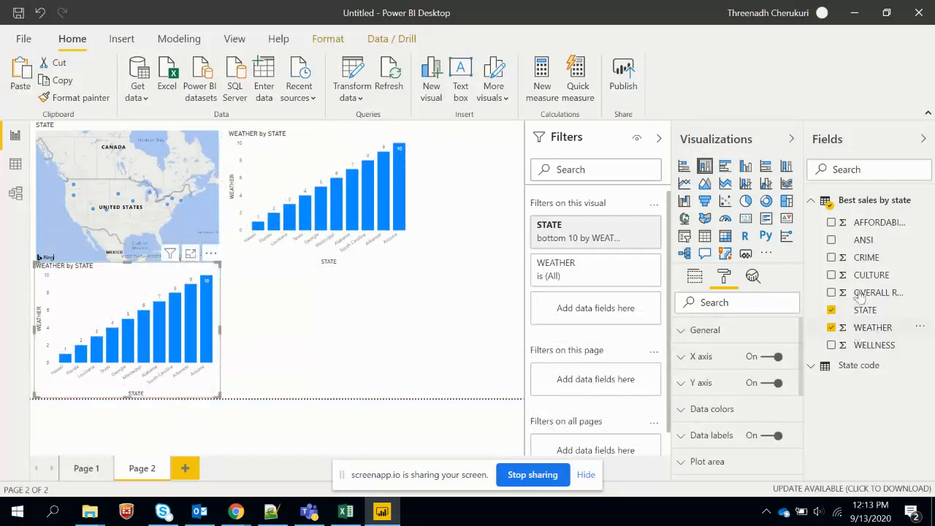
click(831, 327)
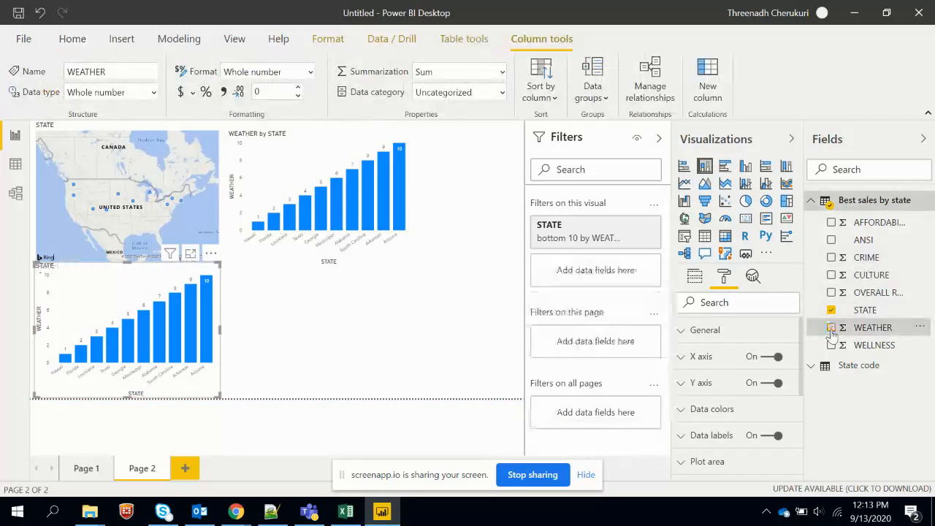
click(834, 310)
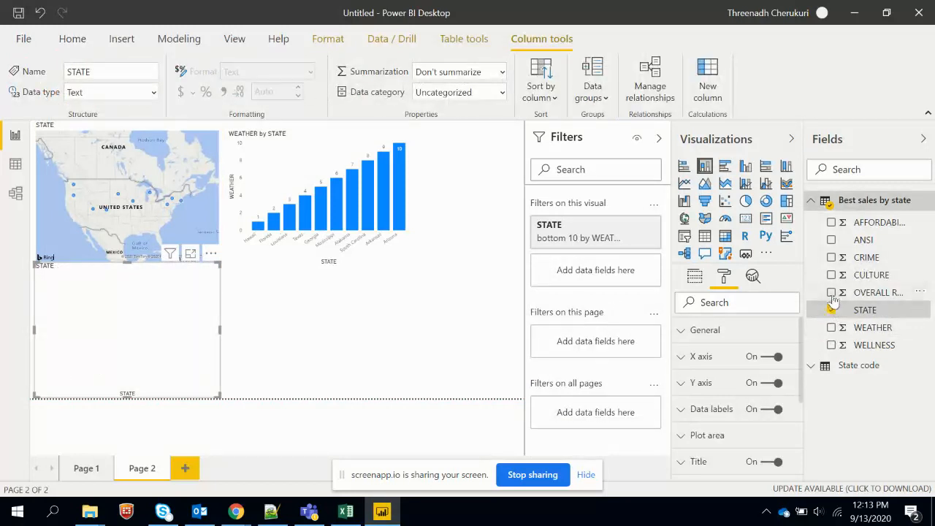
click(831, 293)
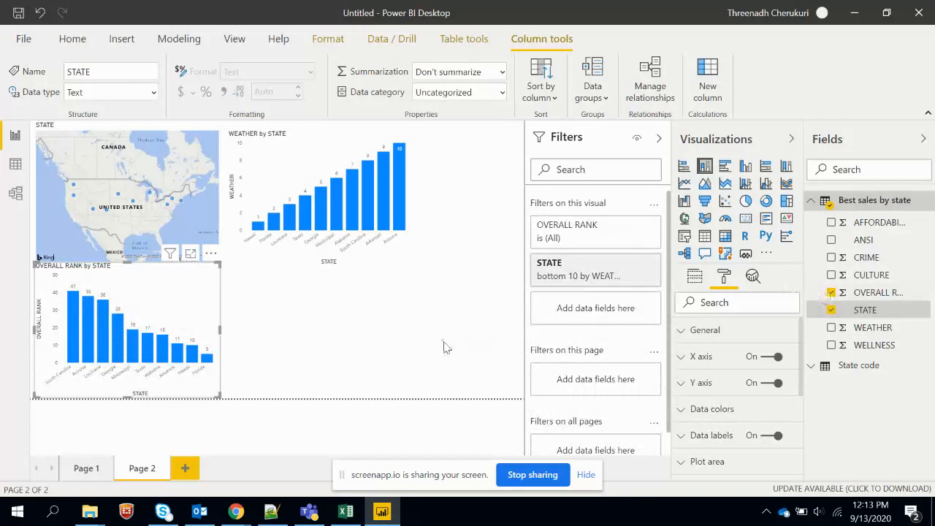
click(211, 252)
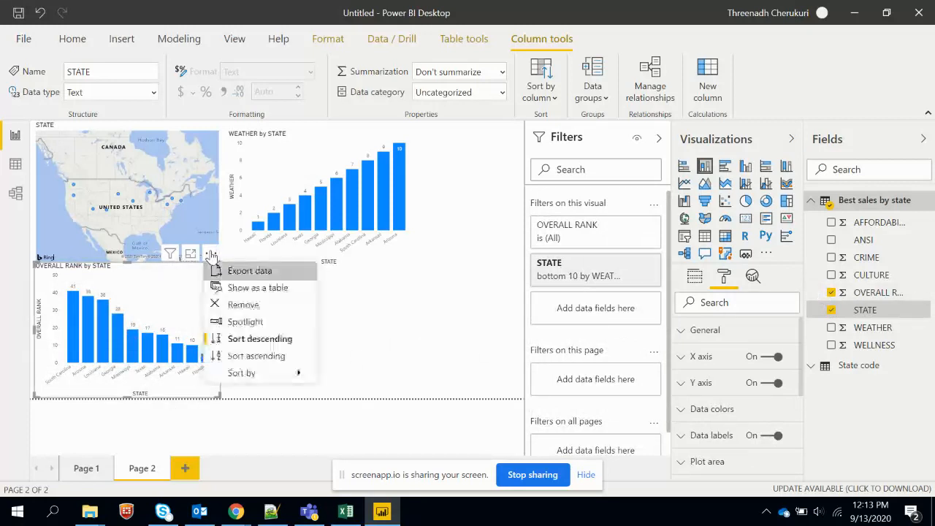
click(252, 356)
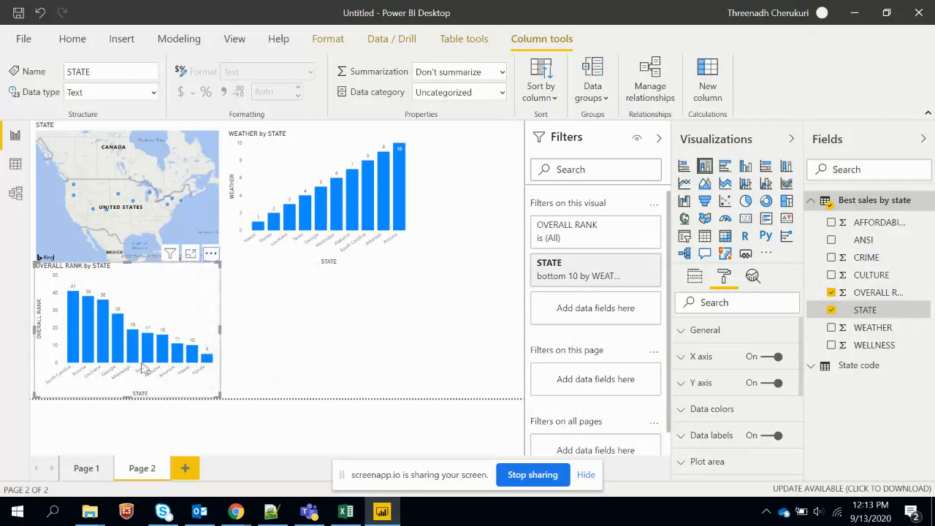
click(412, 350)
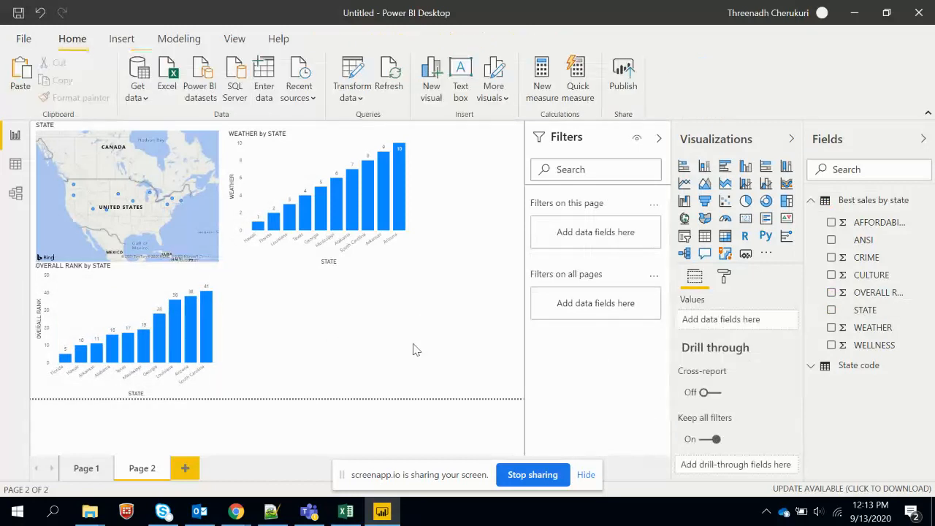
Step: Add a line and clustered column chart with STATE as shared axis, WEATHER as column values and OVERALL RANK as line values
click(773, 187)
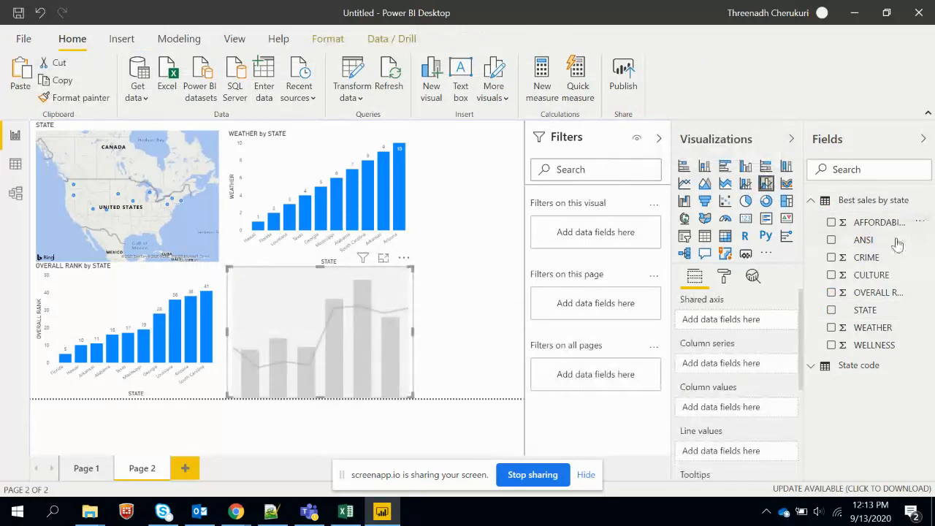
drag(865, 310, 739, 317)
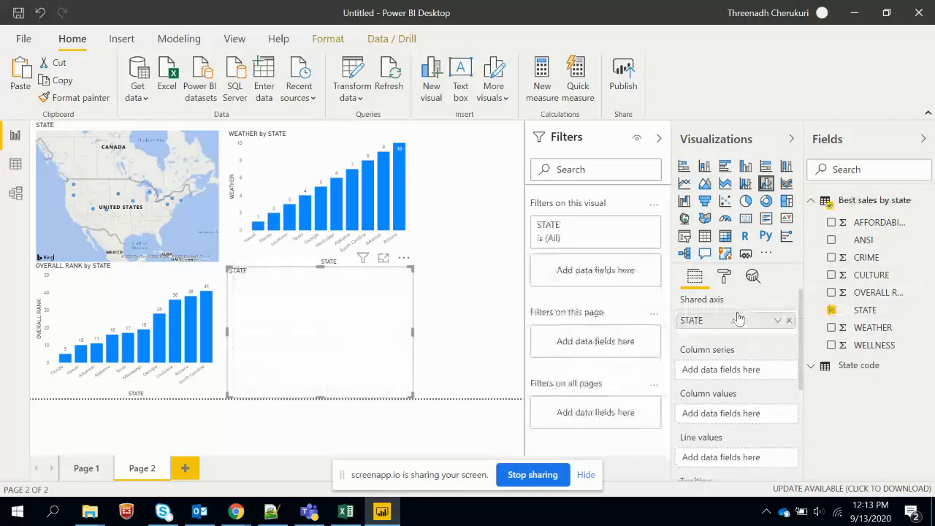
scroll(738, 318, down, 2)
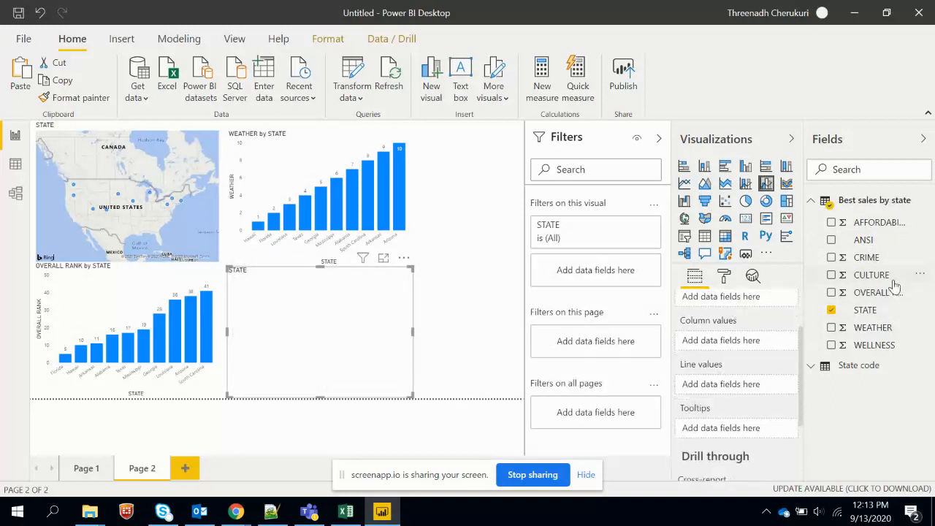
drag(867, 297, 728, 388)
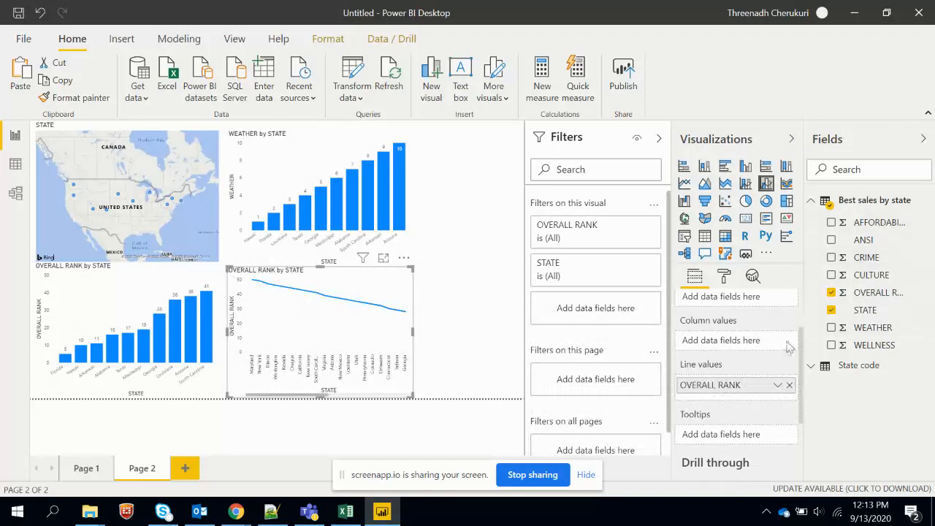
drag(879, 329, 764, 341)
drag(879, 223, 755, 362)
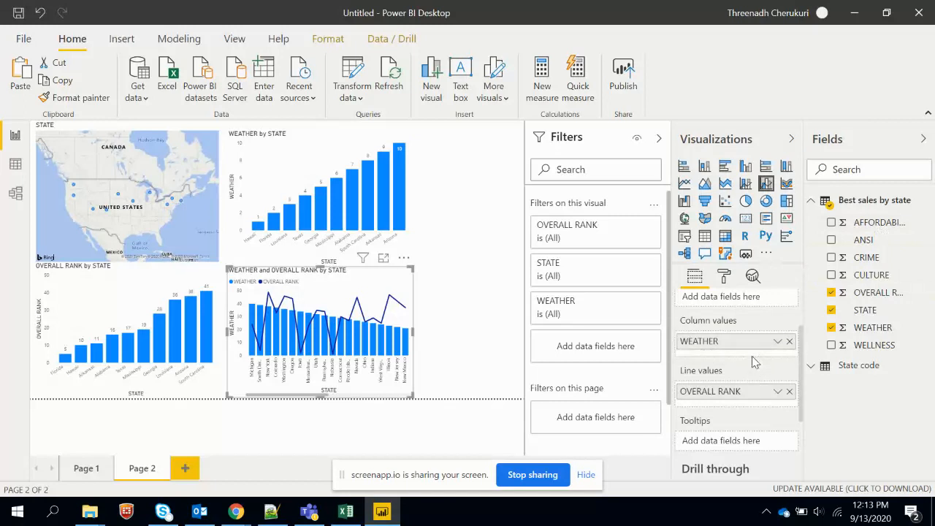
Step: Set the combo chart's column values to AFFORDABILITY followed by WEATHER
scroll(695, 394, up, 2)
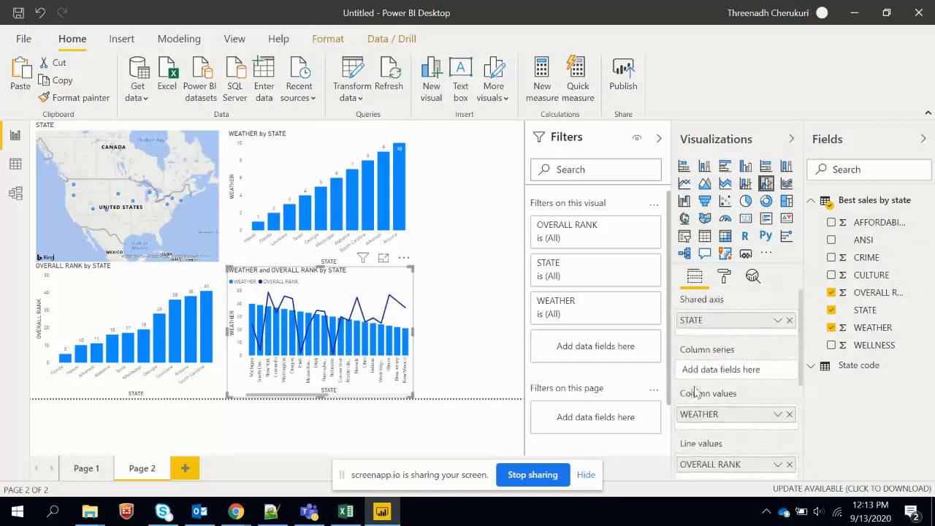
drag(722, 429, 729, 369)
drag(873, 222, 735, 414)
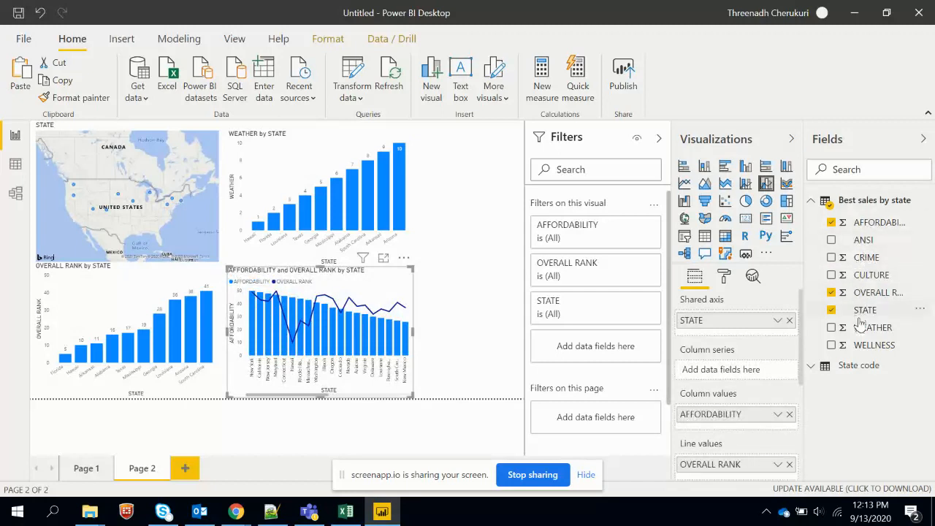
drag(861, 331, 739, 426)
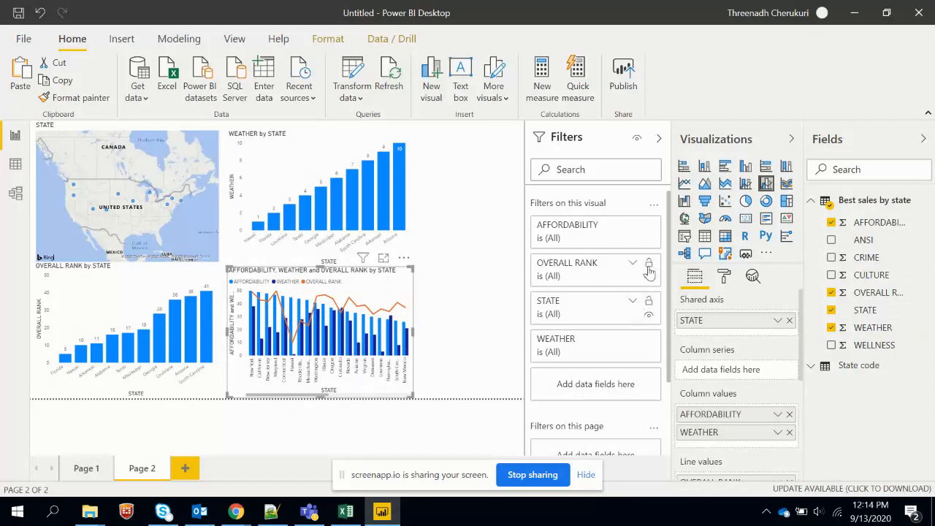
Step: Filter the combo chart's STATE field to the top 10 by WEATHER
click(632, 300)
click(599, 350)
click(577, 403)
scroll(605, 299, down, 1)
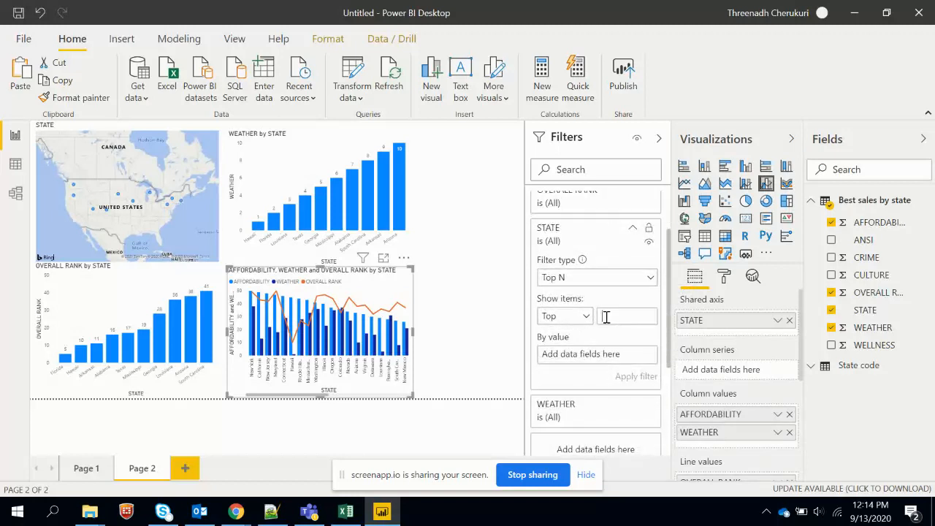
drag(893, 334, 608, 363)
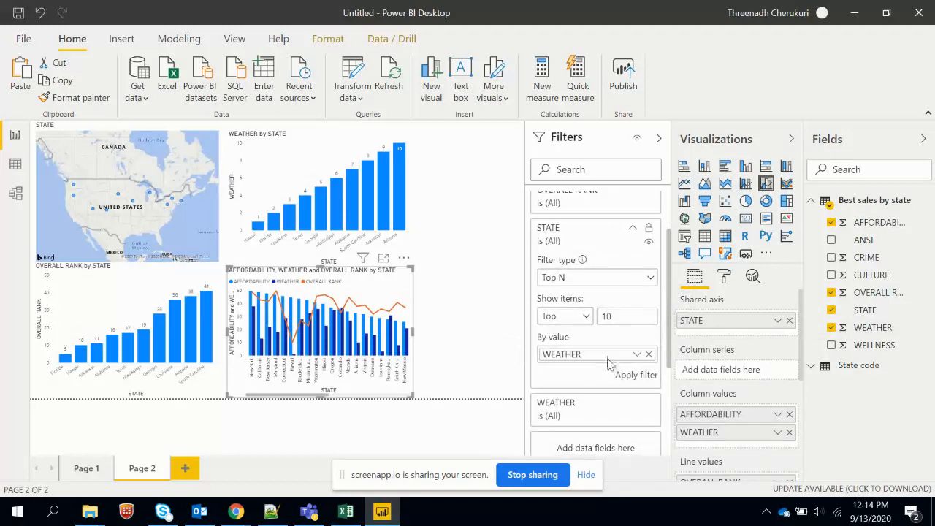
click(650, 376)
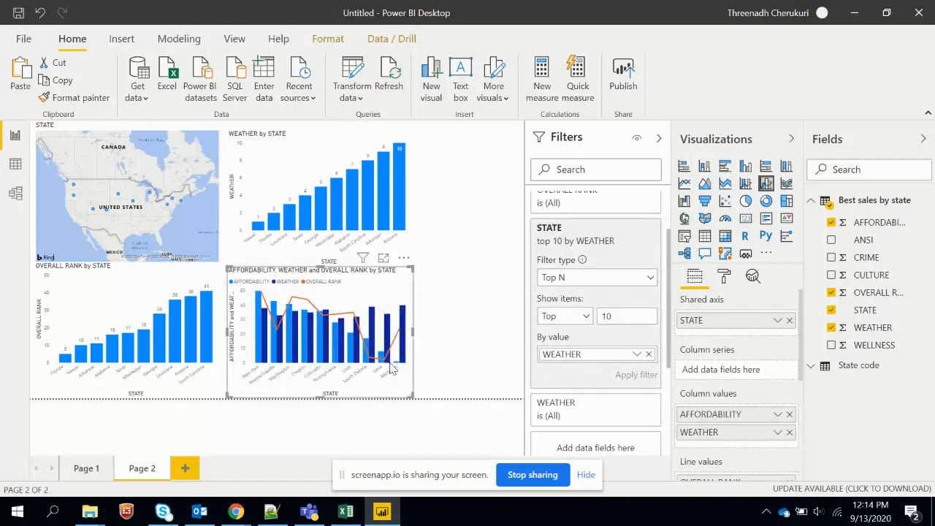
click(471, 344)
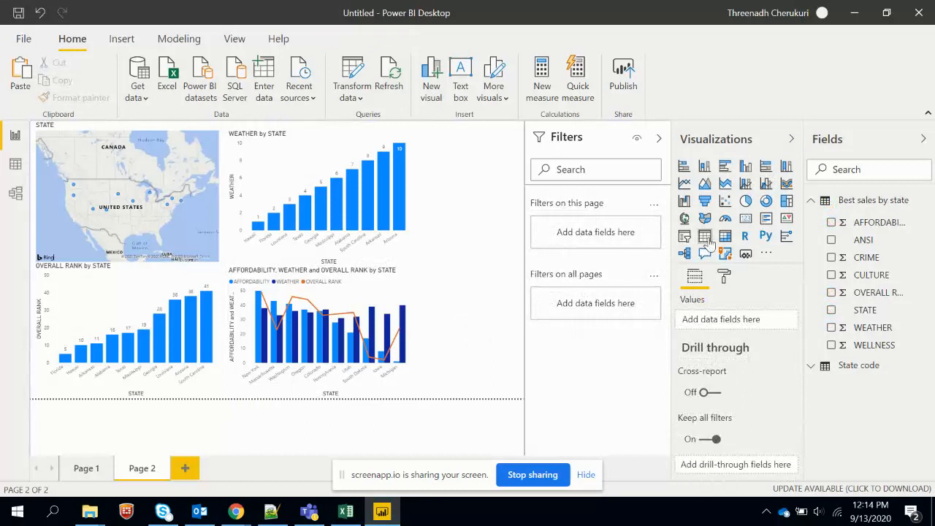
Step: Add a table visual beside the WEATHER by STATE chart showing STATE, WEATHER and AFFORDABILITY
click(704, 236)
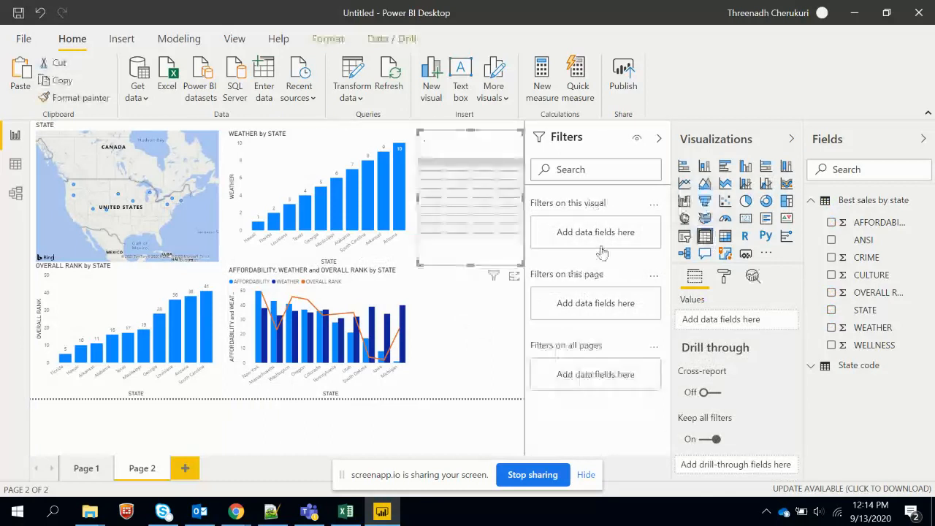
click(811, 376)
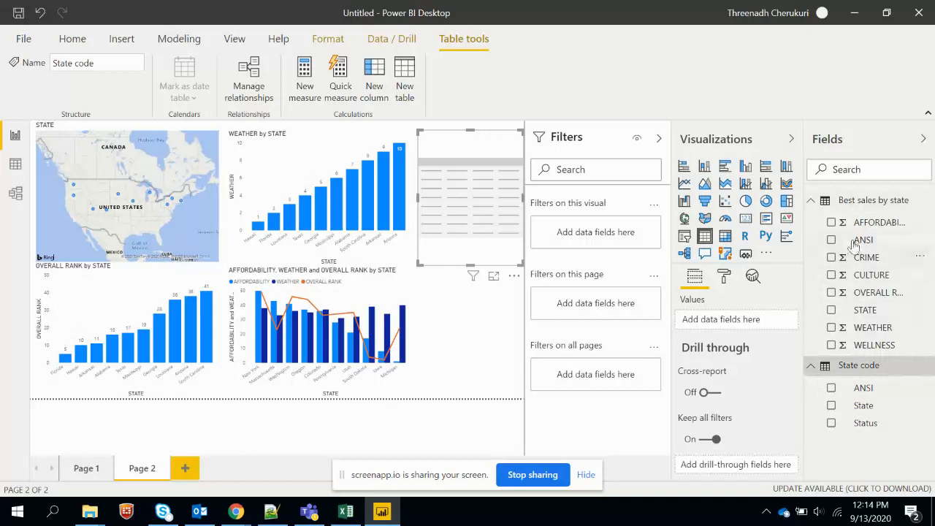
drag(873, 314, 734, 335)
drag(881, 345, 865, 281)
drag(871, 223, 760, 351)
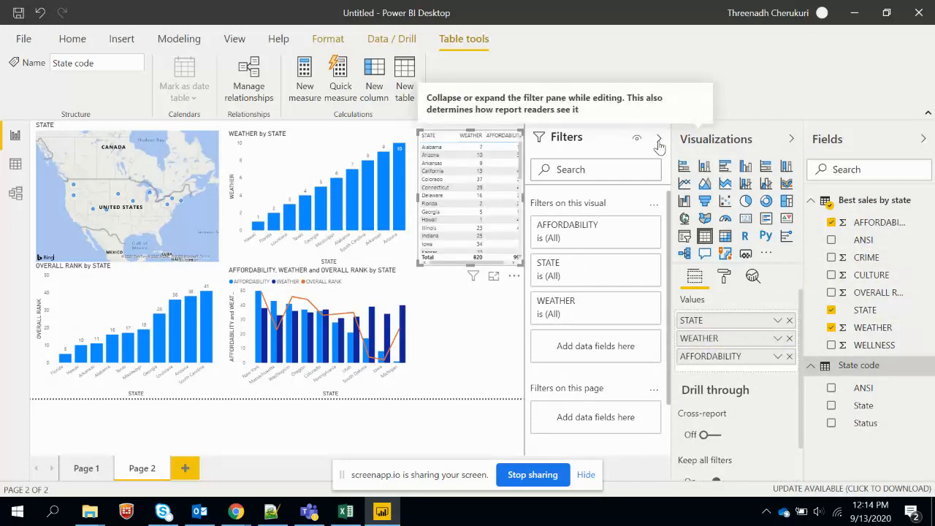
click(460, 318)
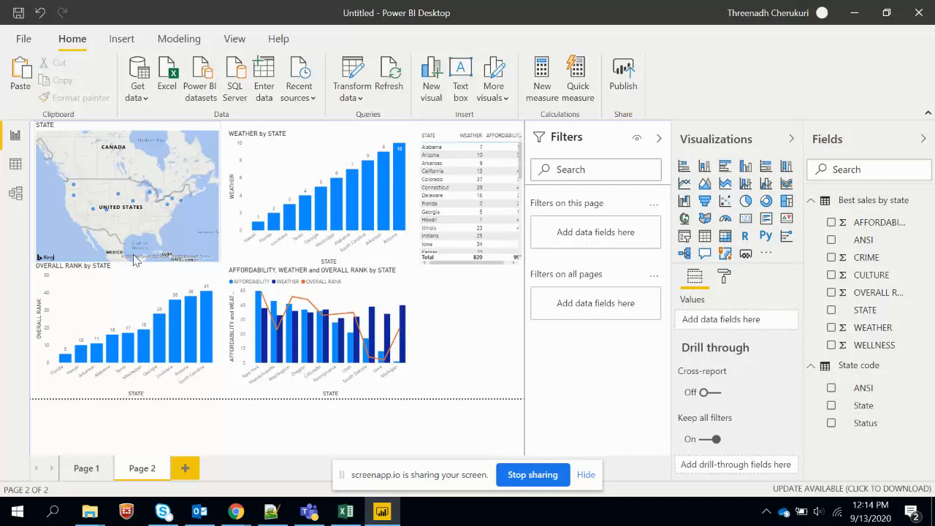
Step: Set the Y axis text size of the WEATHER by STATE chart to 15 pt
click(286, 160)
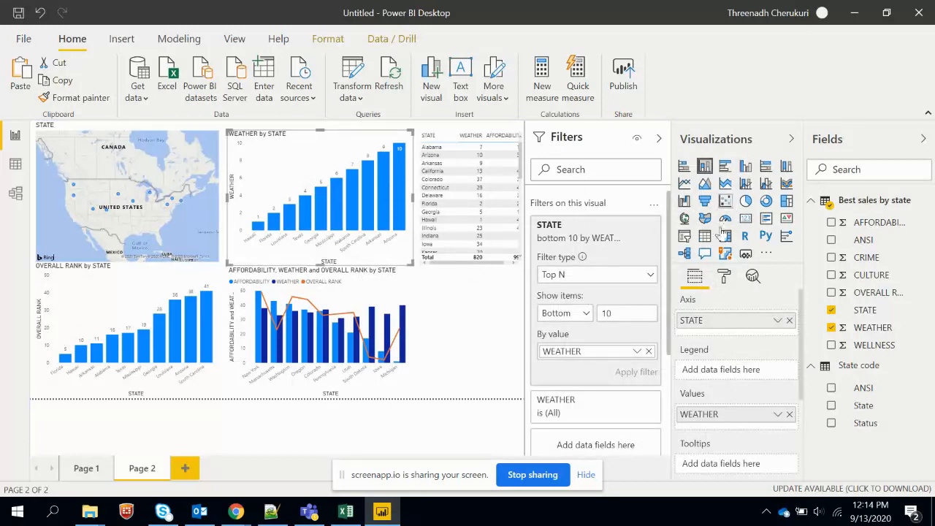
click(726, 281)
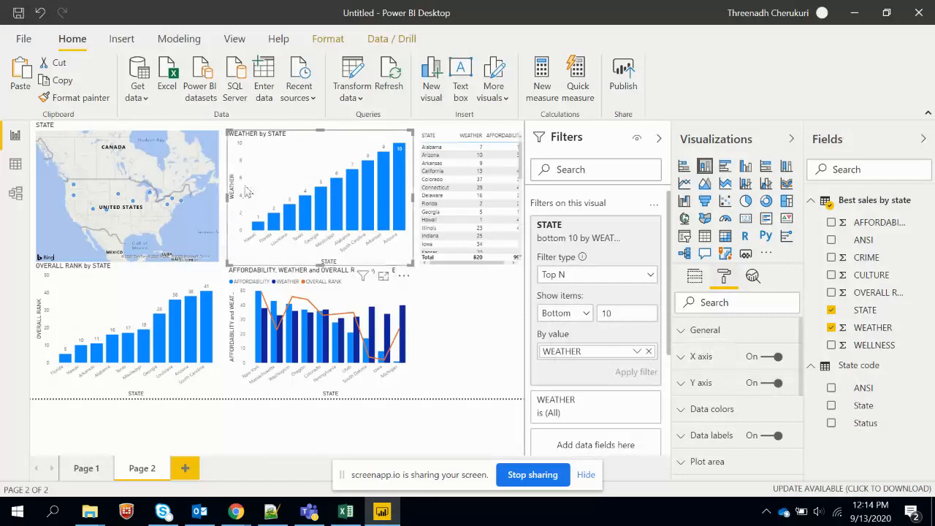
click(721, 386)
scroll(722, 395, down, 3)
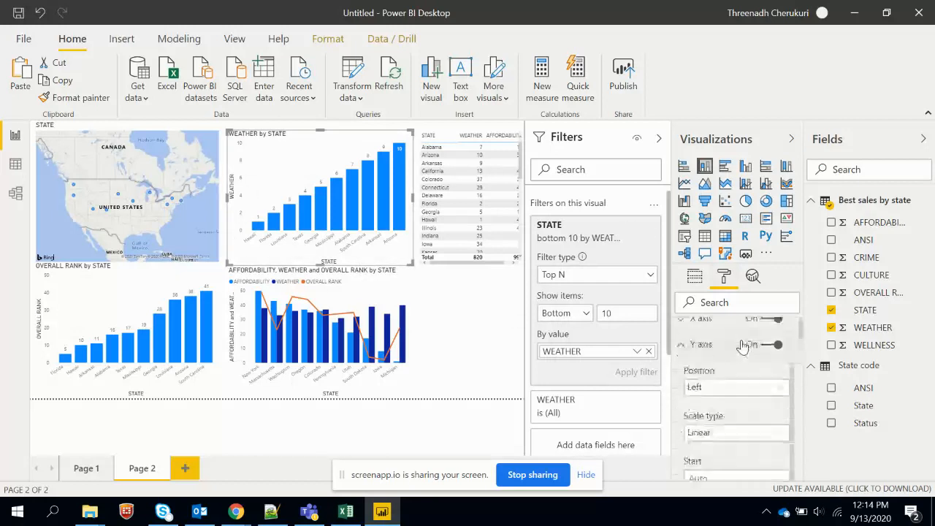
scroll(722, 411, down, 2)
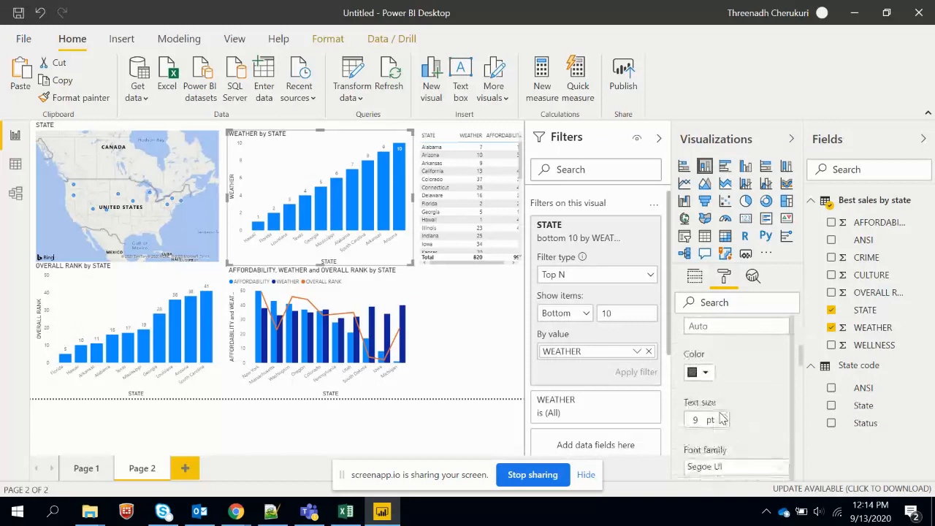
drag(703, 419, 687, 419)
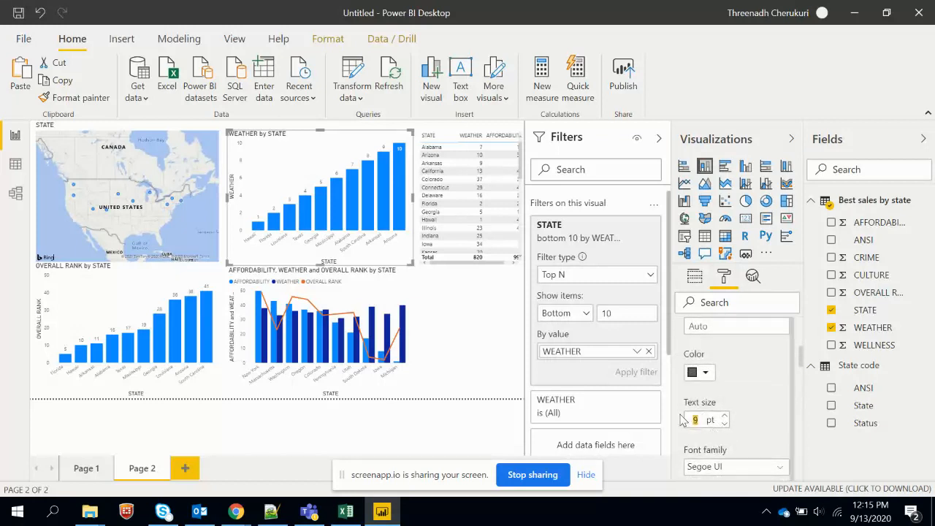
text(15)
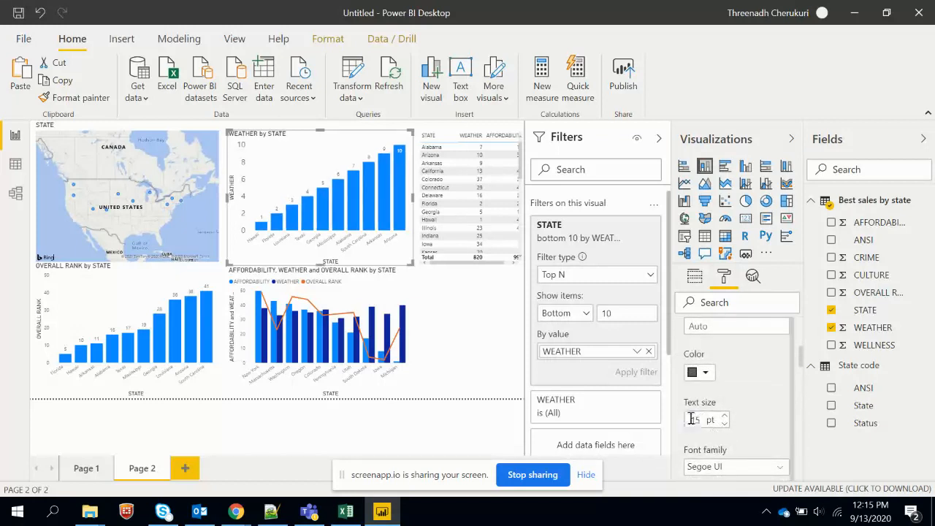
Step: Turn off the Y axis of the WEATHER by STATE chart
scroll(762, 429, down, 4)
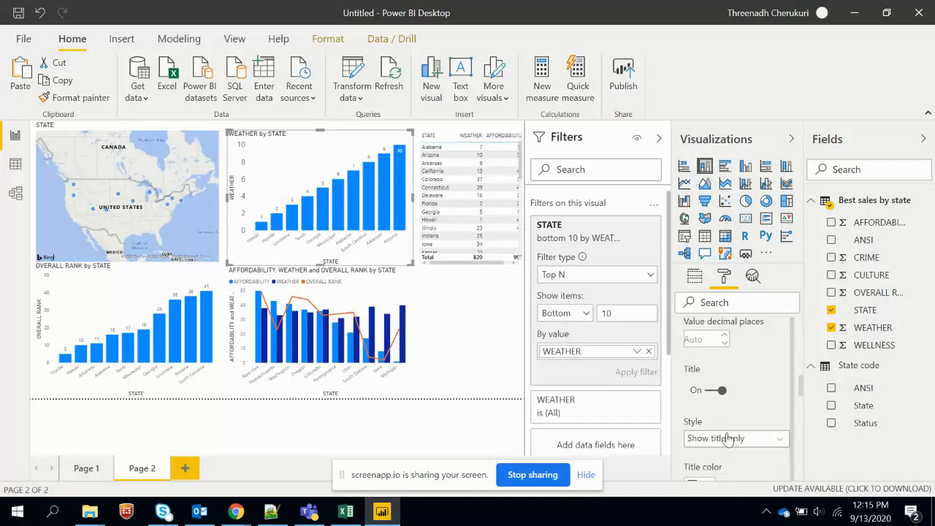
scroll(774, 413, up, 5)
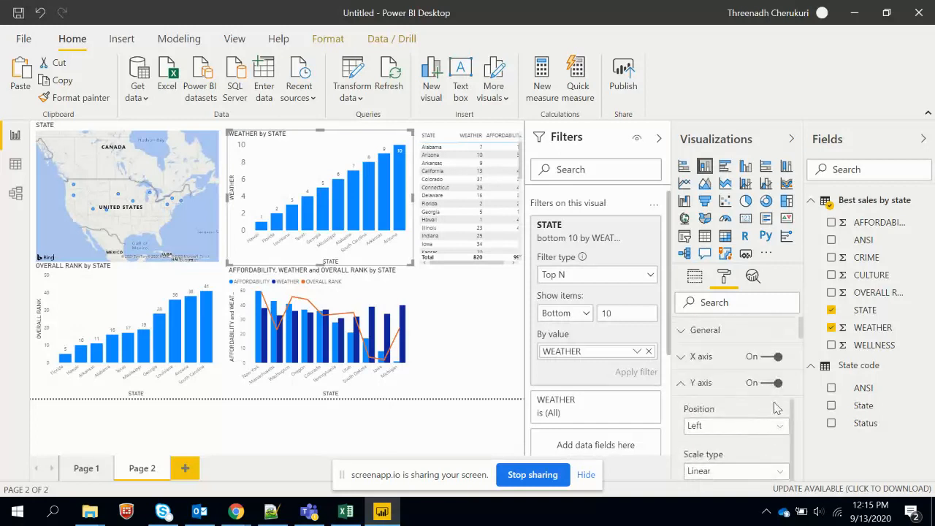
click(772, 383)
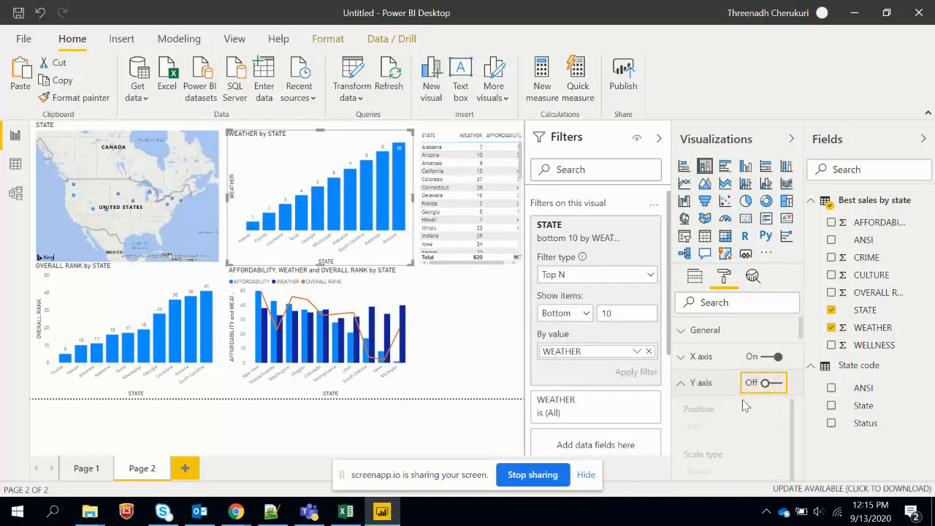
Step: Change the title text of the WEATHER by STATE chart to "Top10 states by weather"
scroll(720, 424, down, 2)
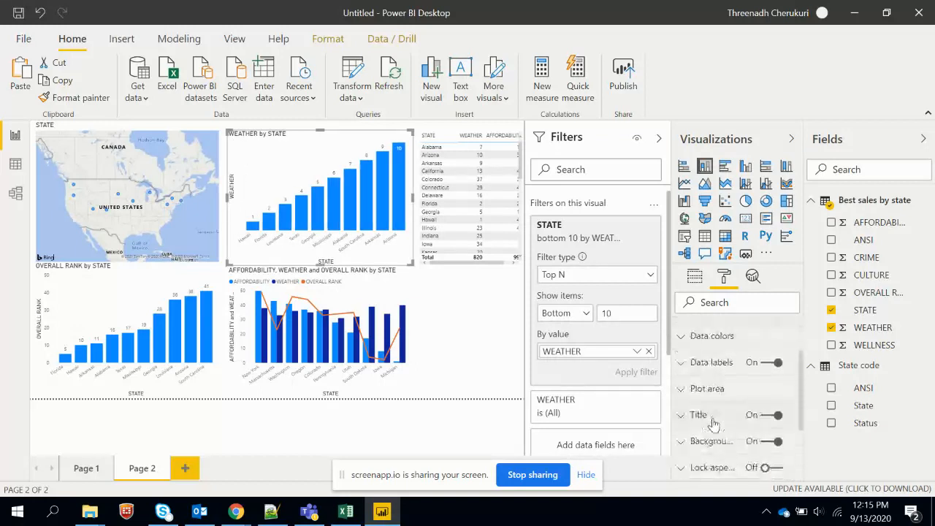
click(731, 415)
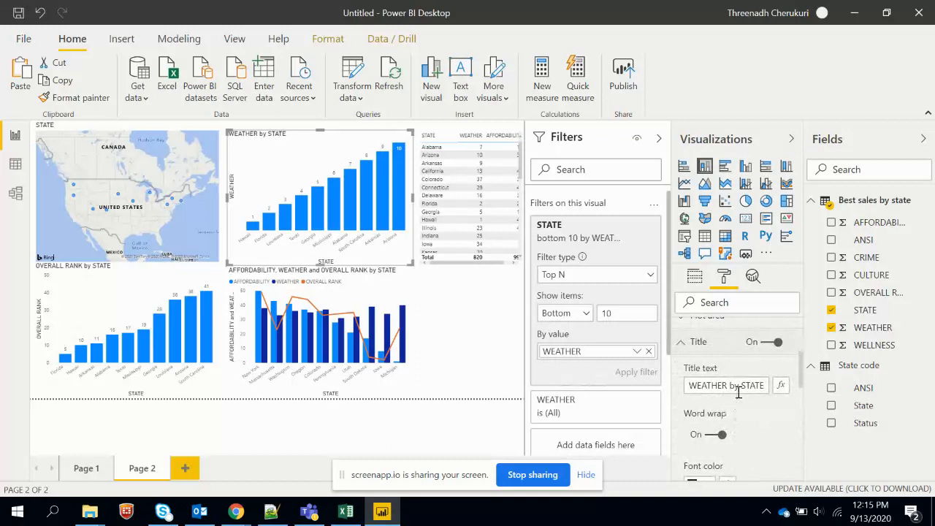
click(738, 390)
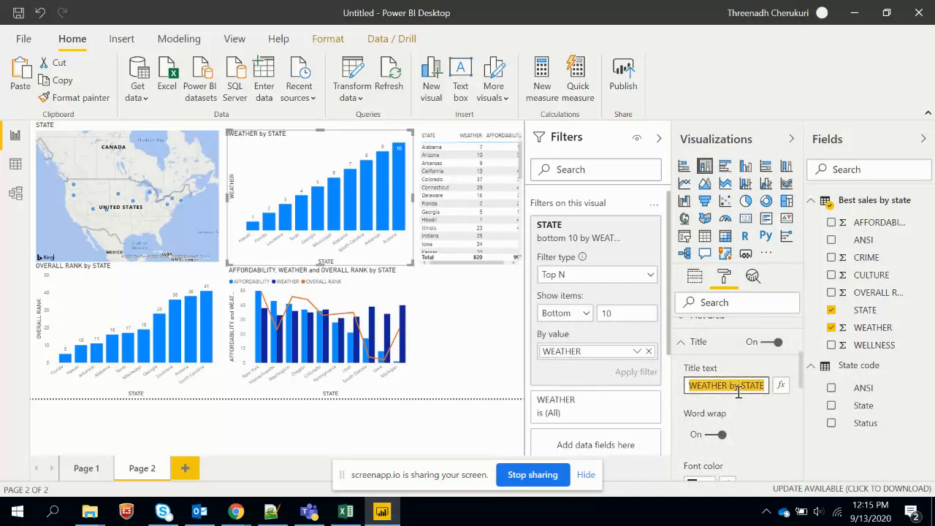
text(Top10 states by w)
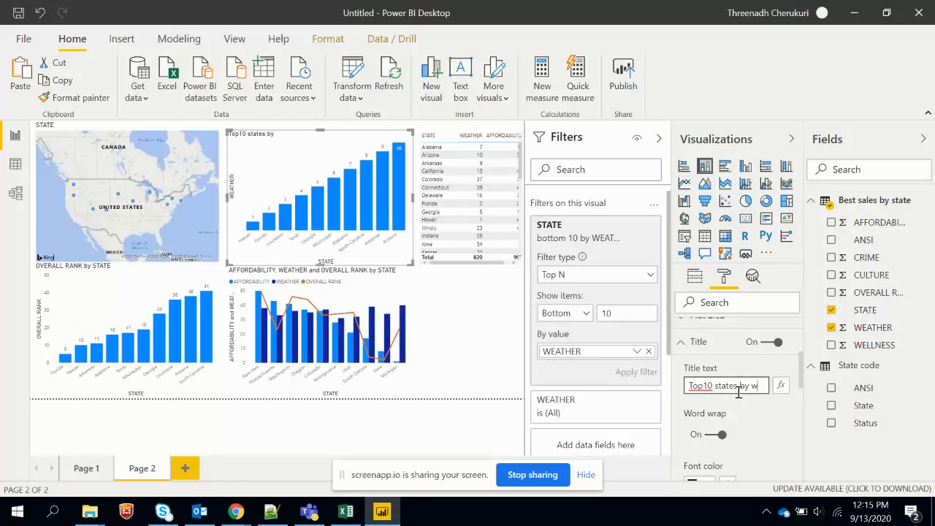
text(ther)
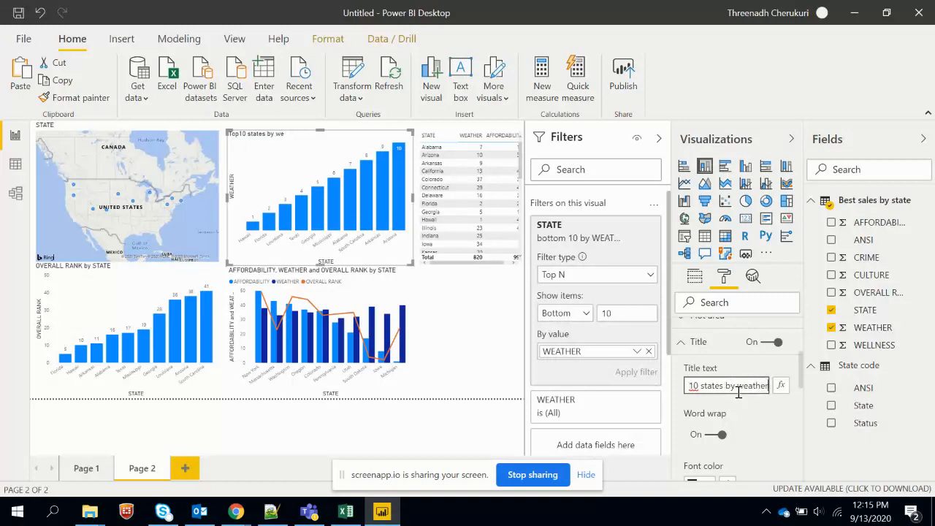
Step: Center the title of the Top10 states by weather chart and collapse its title settings
scroll(753, 411, down, 1)
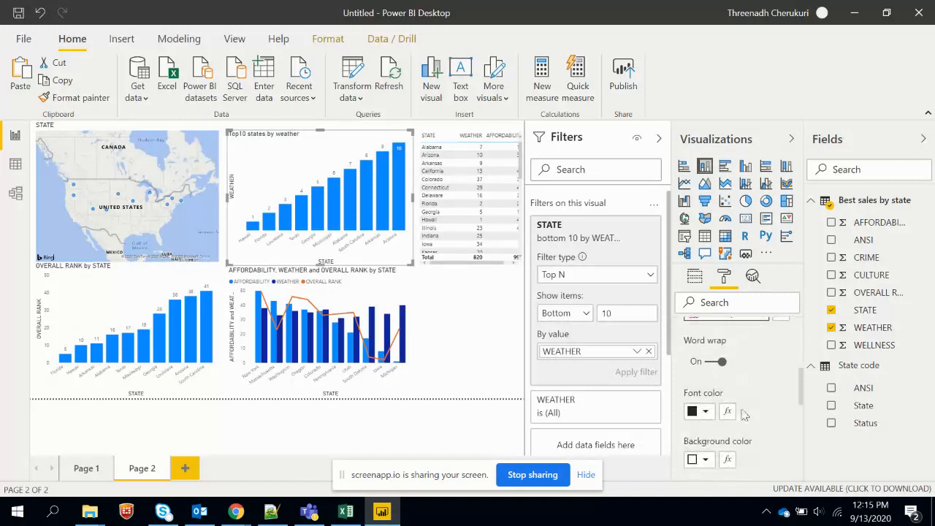
scroll(733, 431, down, 1)
click(710, 433)
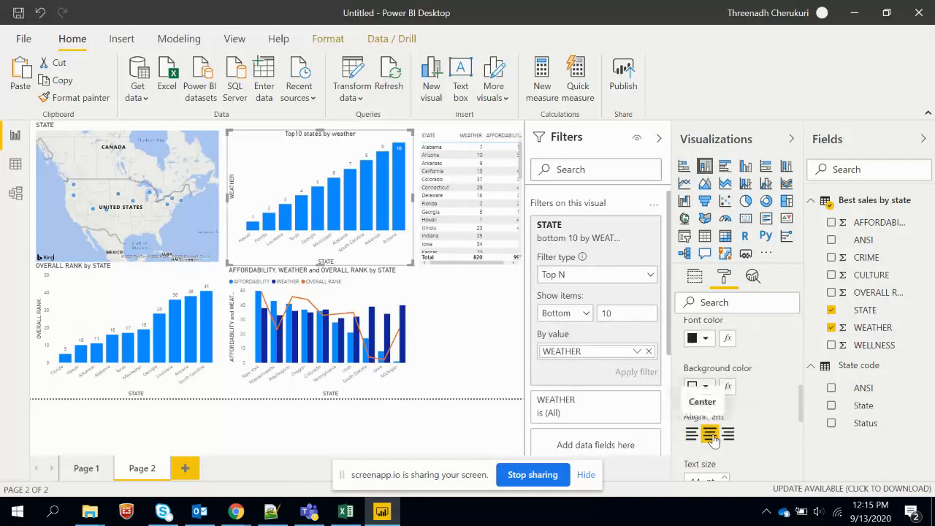
scroll(712, 435, down, 1)
scroll(735, 435, down, 2)
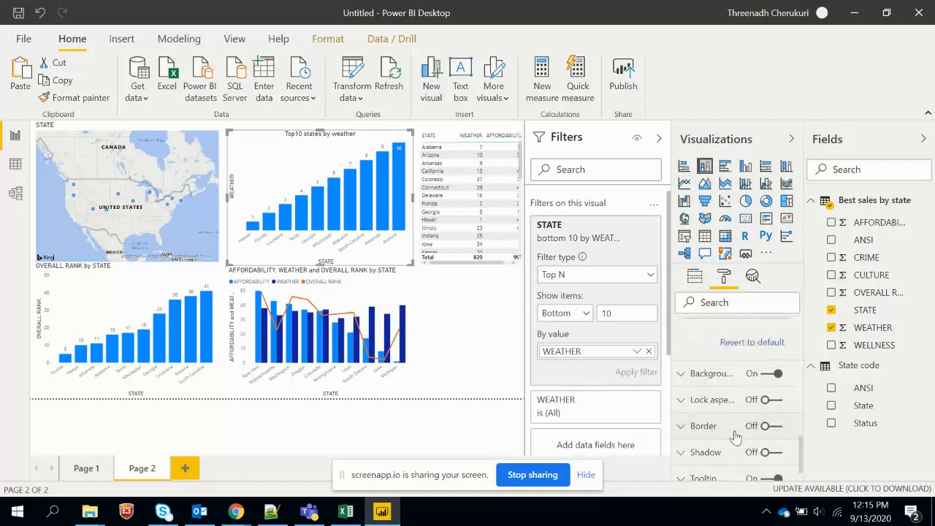
scroll(725, 425, up, 5)
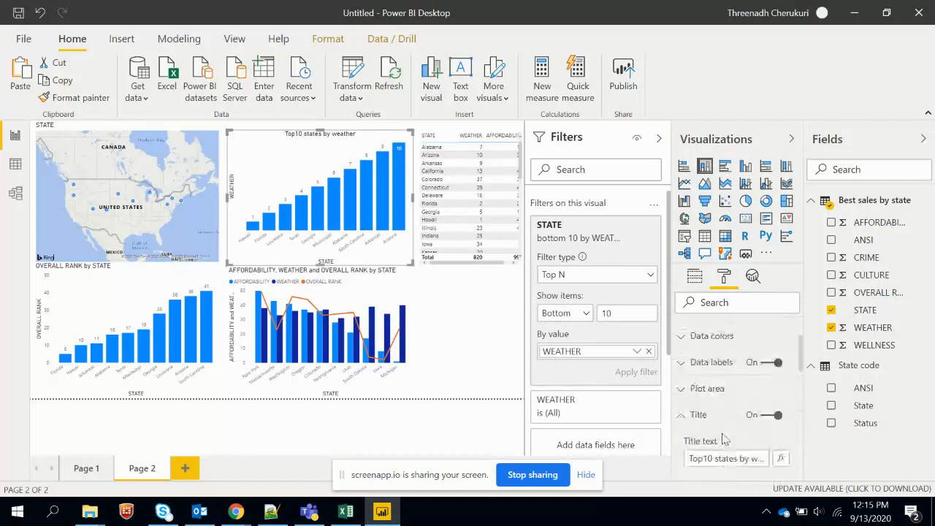
scroll(720, 434, down, 2)
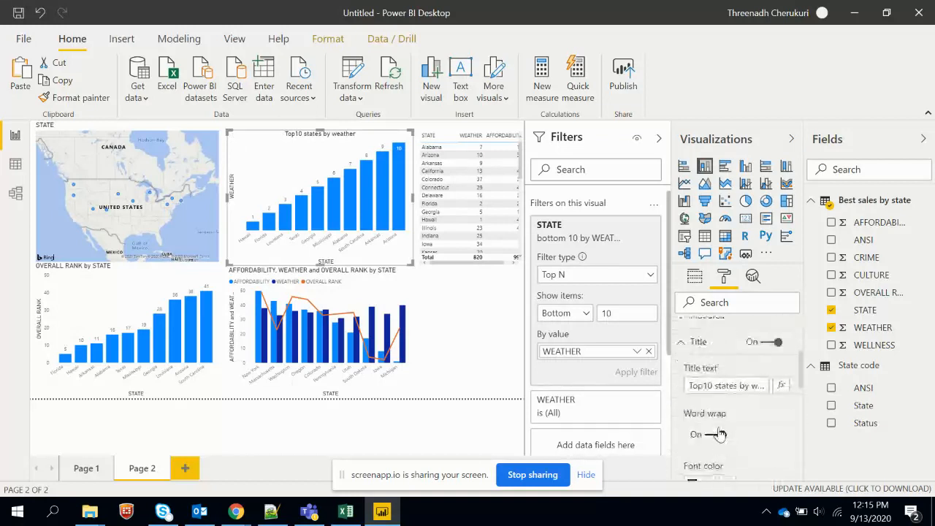
click(701, 343)
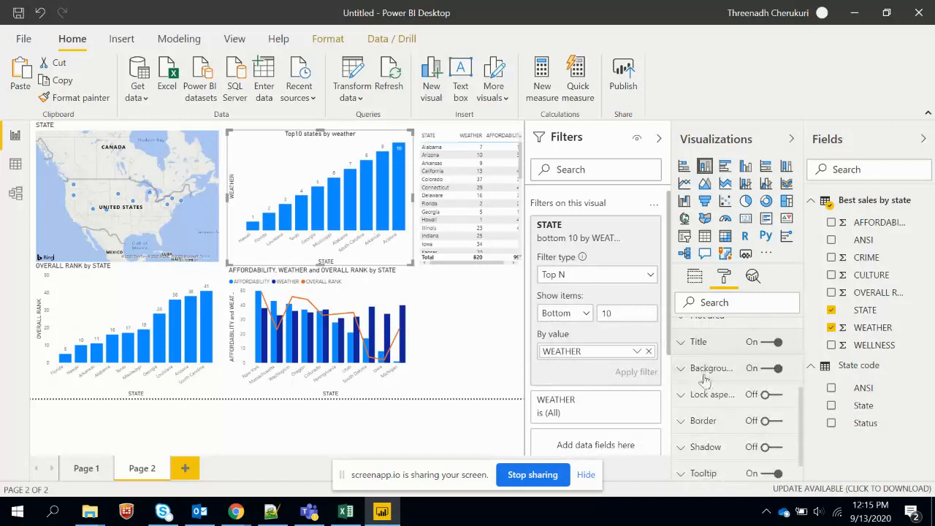
Step: Collapse the Visualizations and Filters panes and deselect the chart
click(792, 139)
click(769, 139)
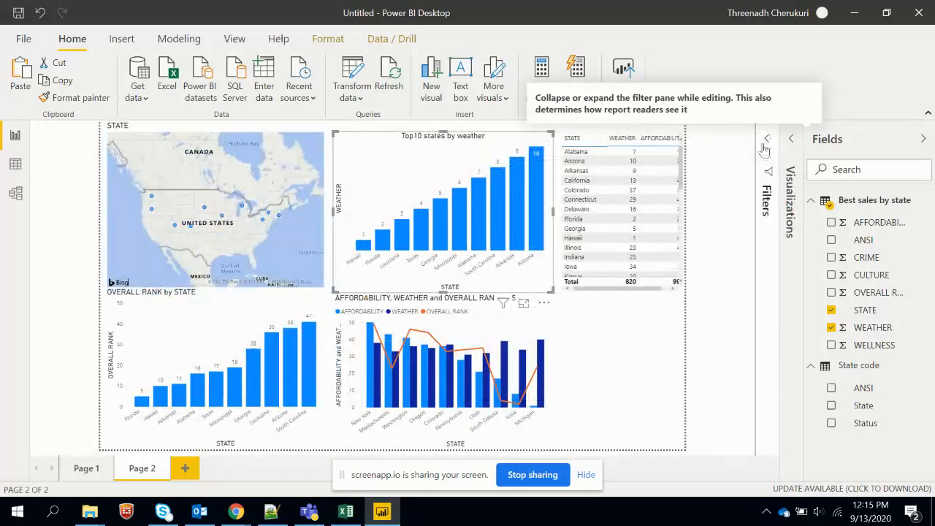
click(626, 388)
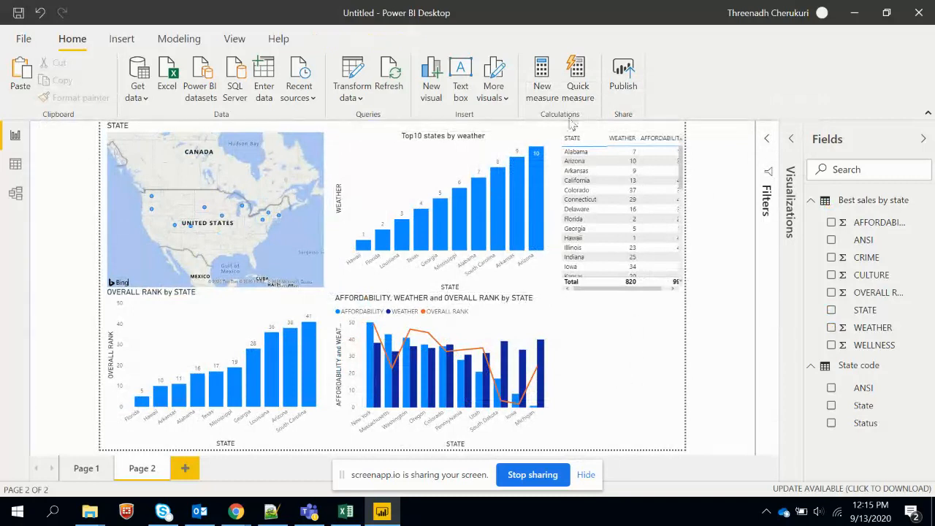
Step: Apply the dark charcoal theme with blue and orange data colors to the report and collapse the Fields pane
click(234, 38)
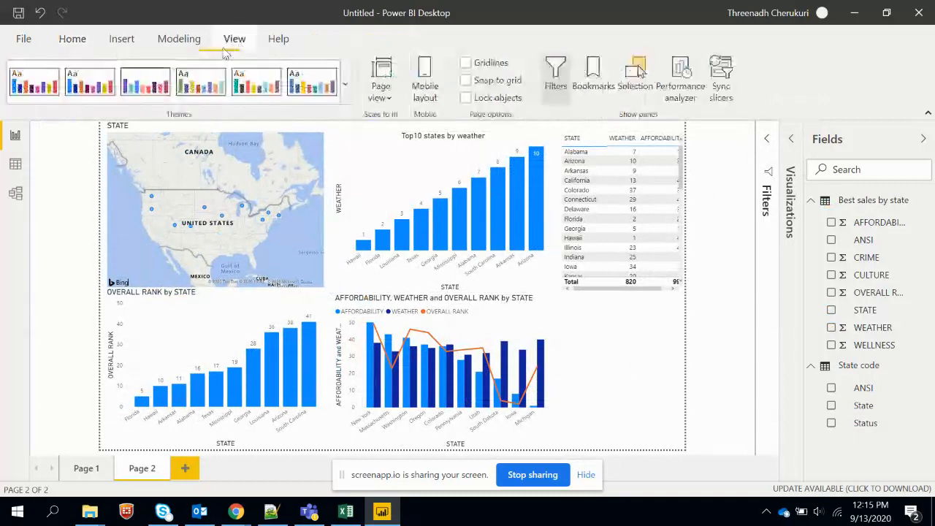
click(153, 87)
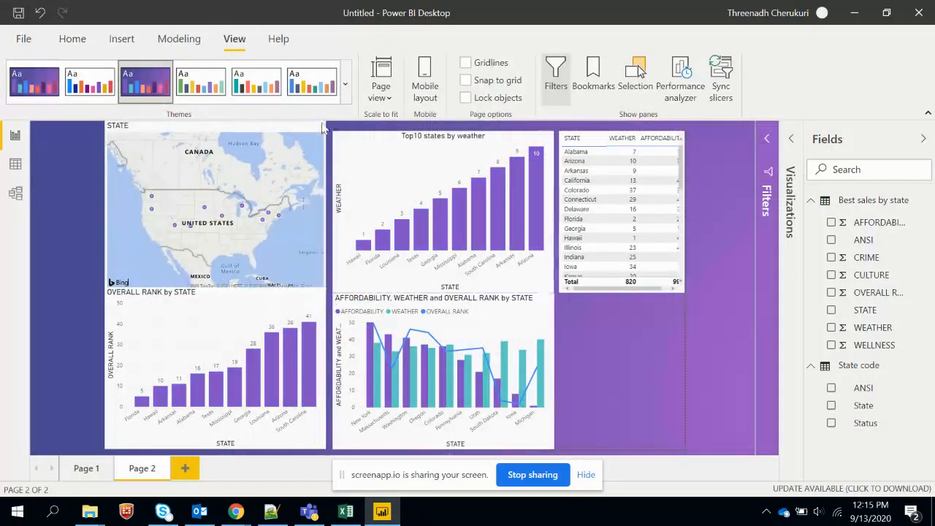
click(345, 83)
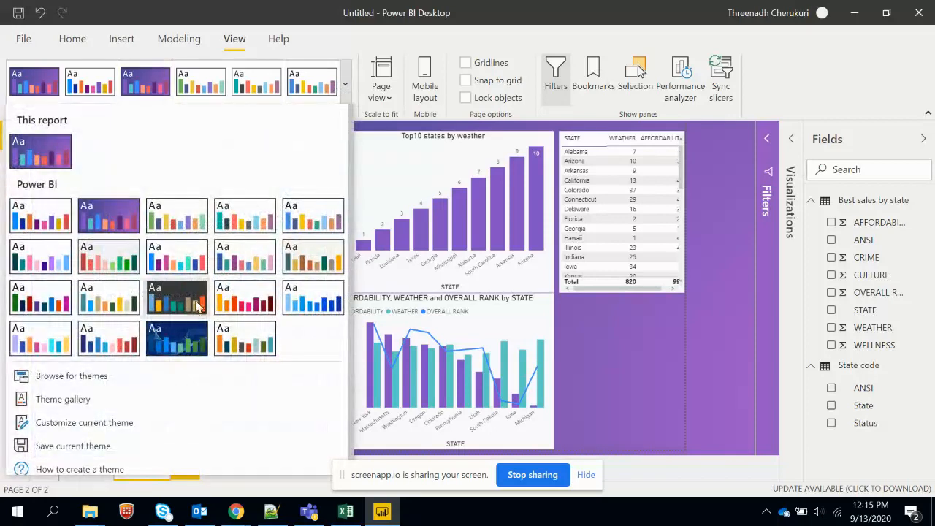
click(155, 310)
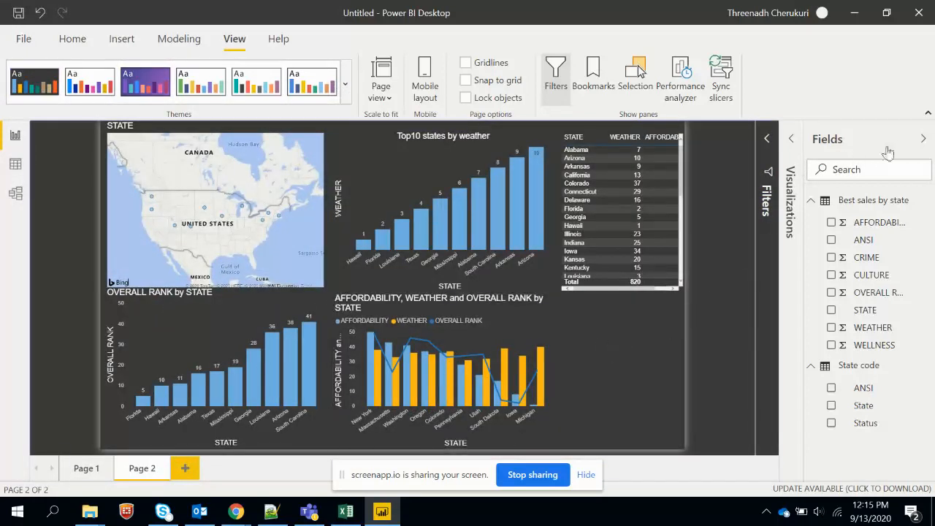
click(925, 140)
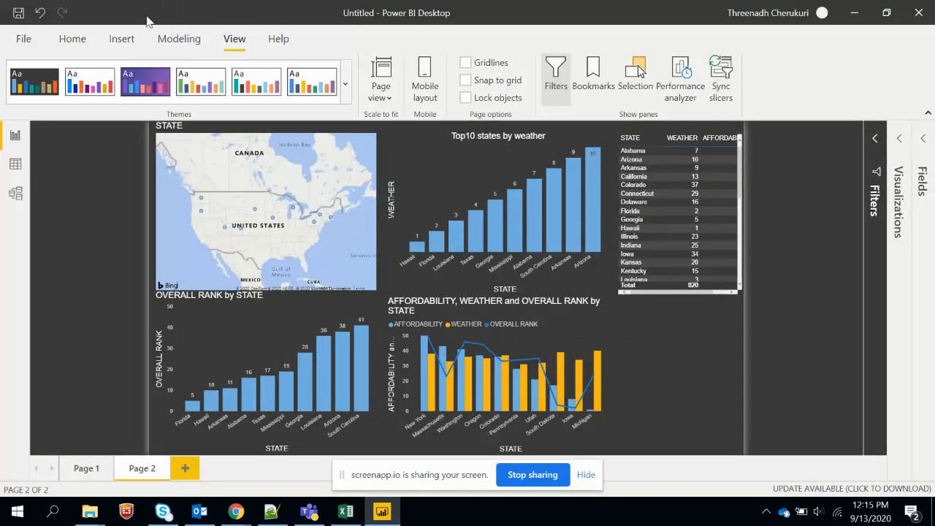
Step: Start publishing the report and save it as Sales report in folder 3, replacing the existing file
click(73, 40)
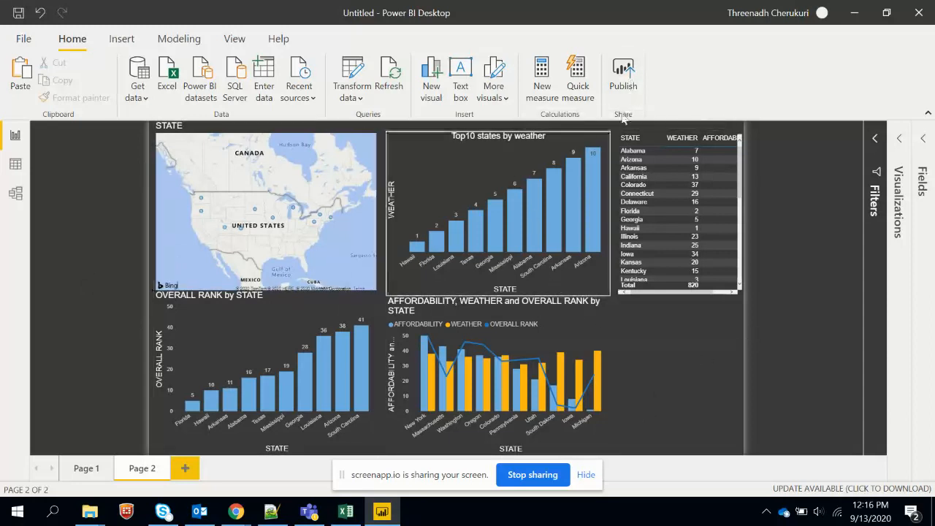
click(631, 69)
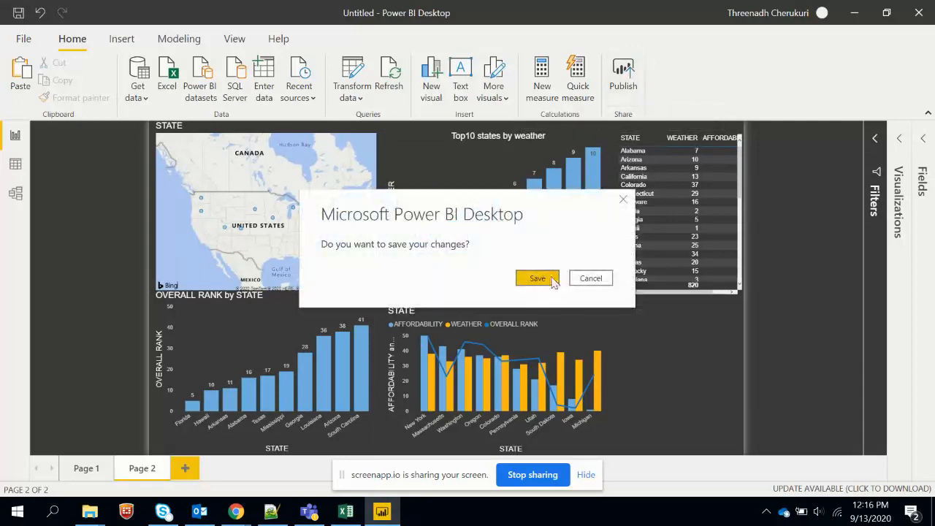
click(553, 282)
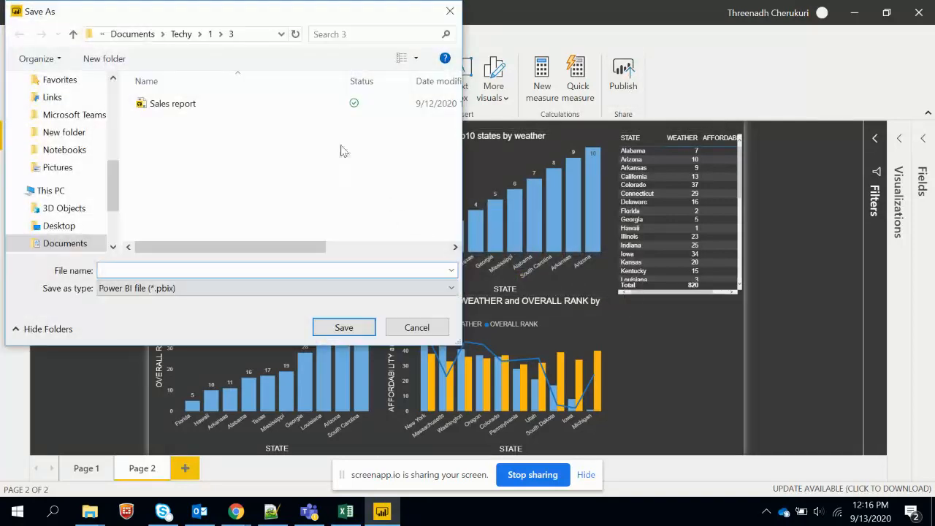
click(179, 105)
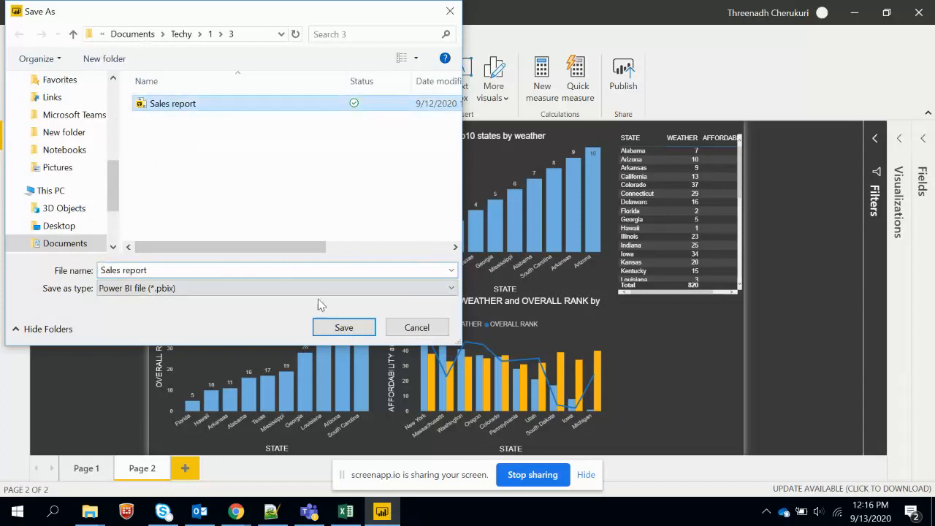
click(344, 327)
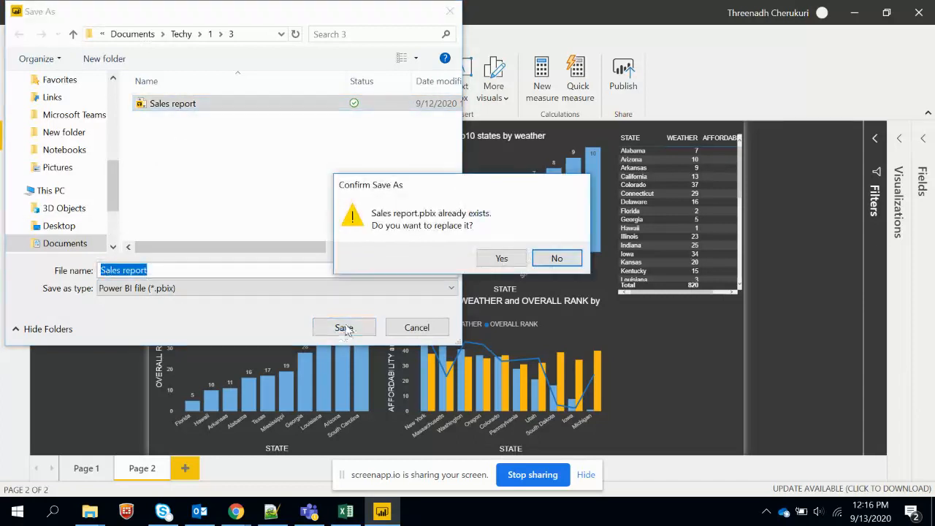
click(501, 260)
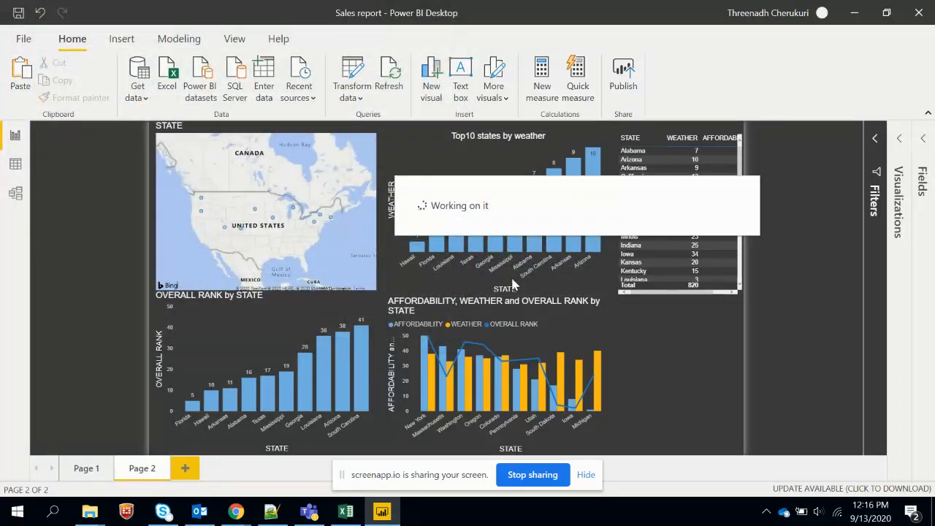
click(630, 82)
scroll(458, 263, down, 3)
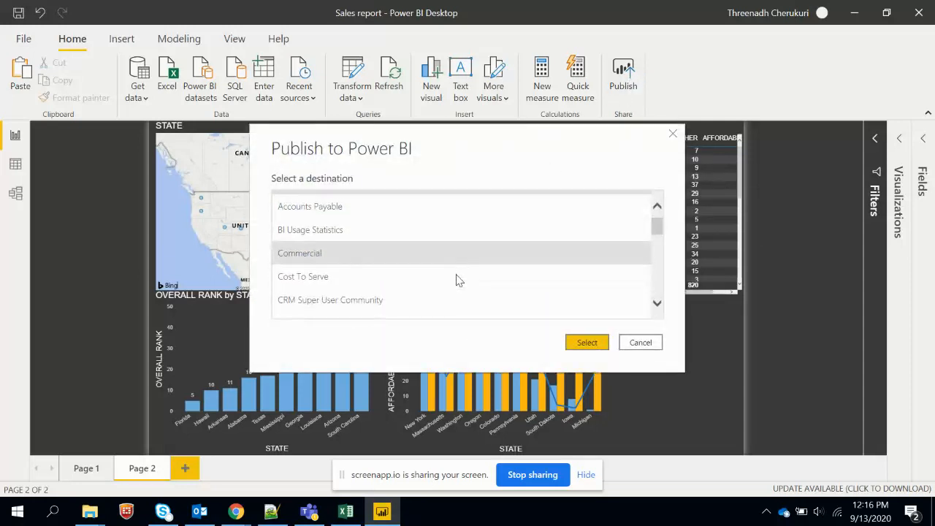
scroll(453, 292, down, 5)
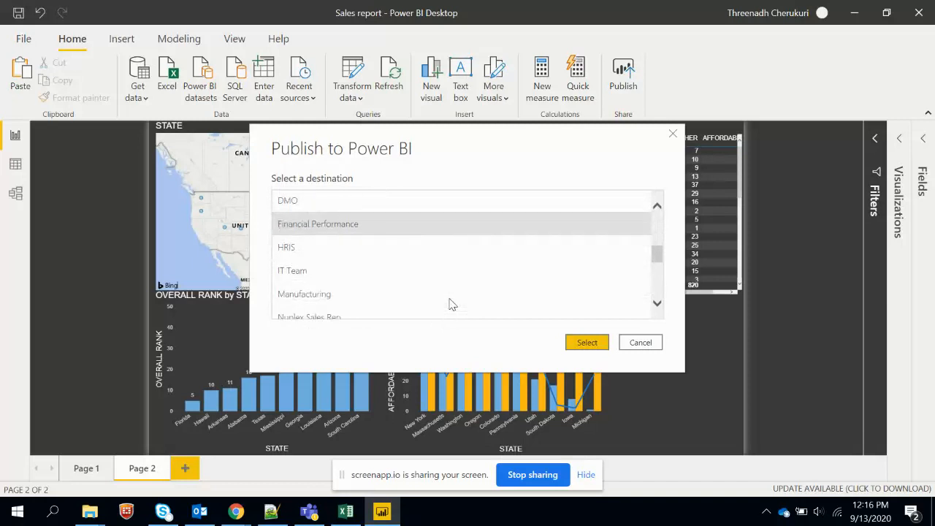
scroll(452, 306, up, 8)
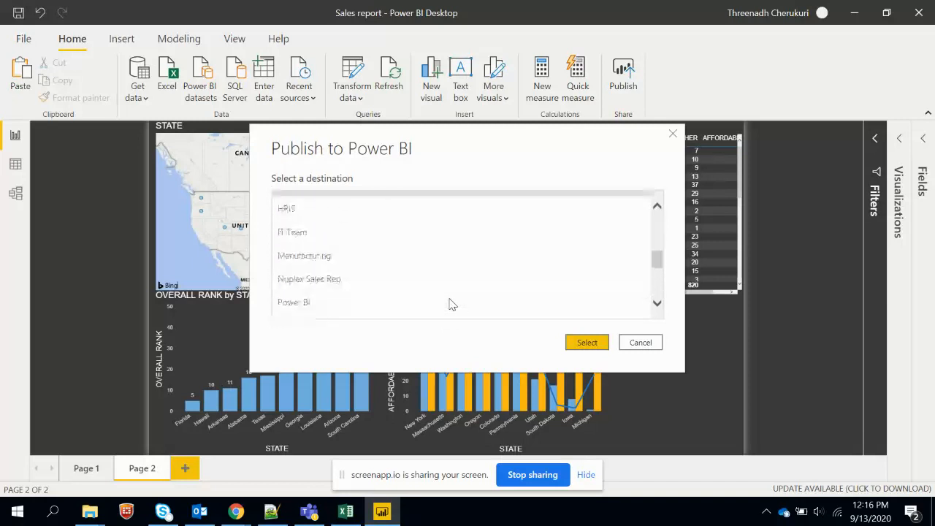
click(640, 343)
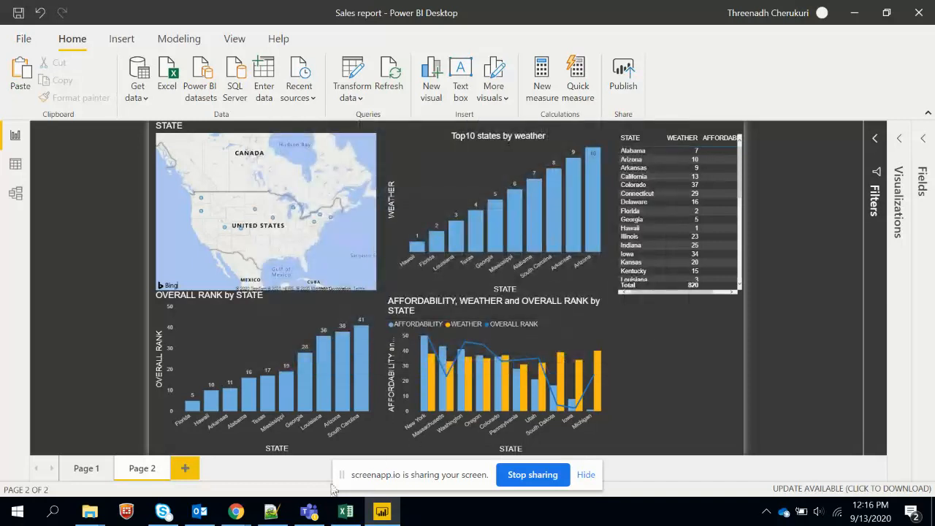
Step: Switch to Chrome and show the Sales report in the Power BI service
mouse_move(236, 512)
click(198, 495)
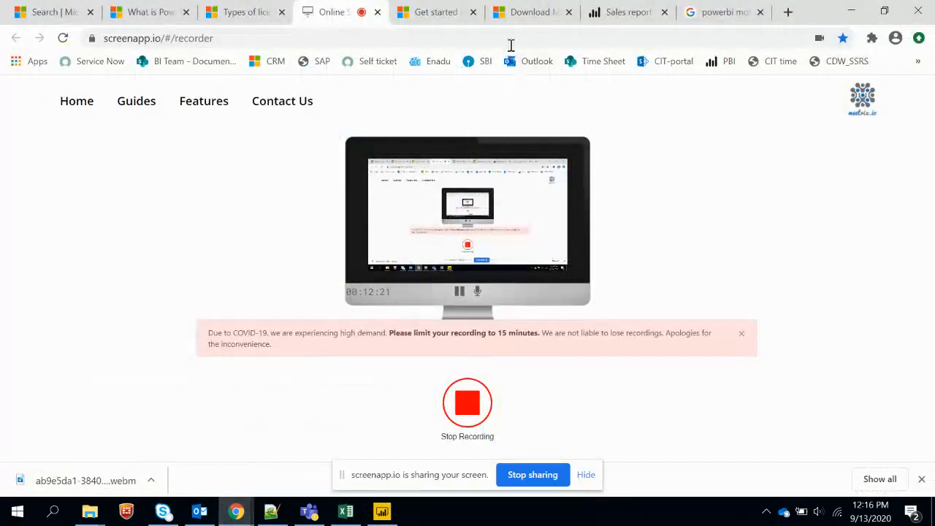
click(632, 16)
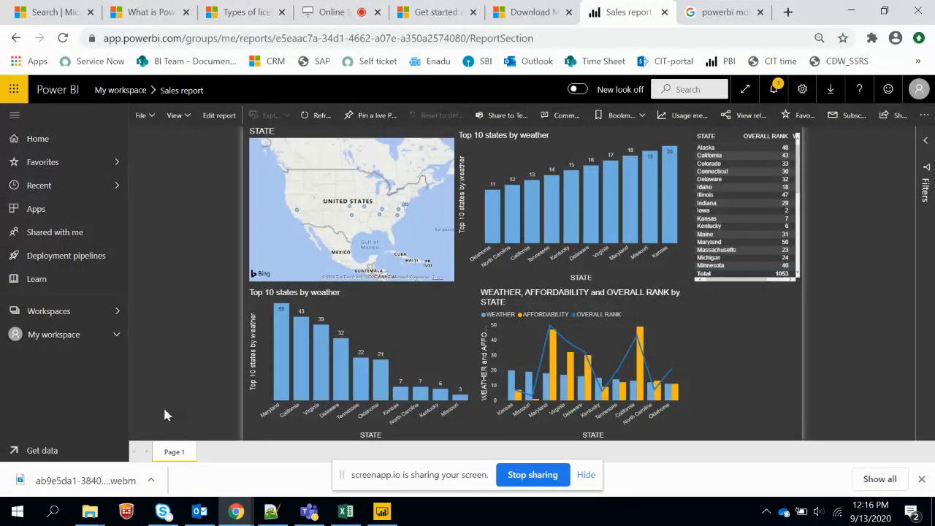
Step: Import the local Sales report file into My workspace, replacing the existing dataset
click(66, 452)
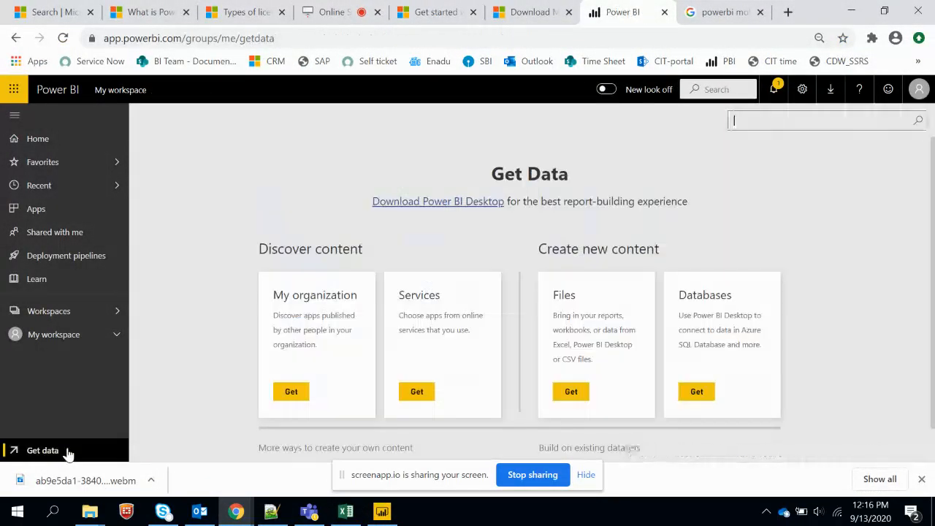
click(574, 397)
click(340, 252)
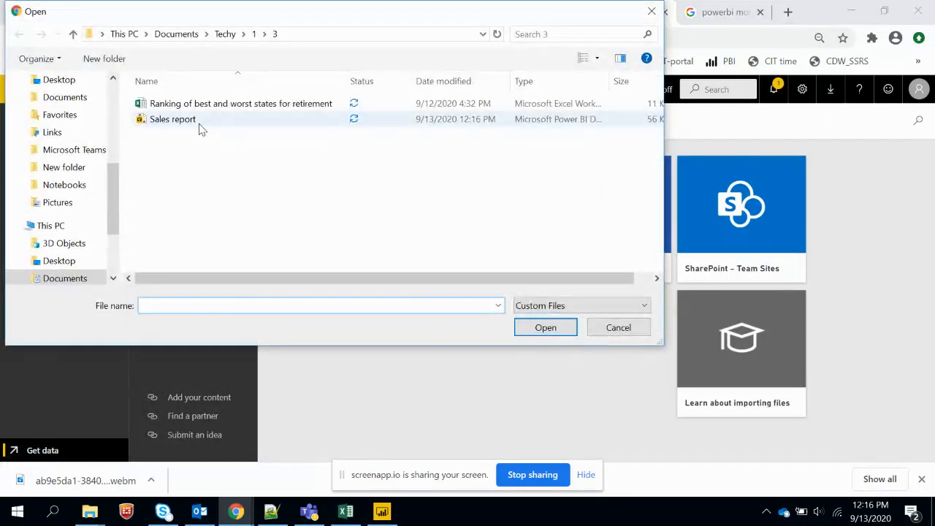
click(175, 119)
click(557, 333)
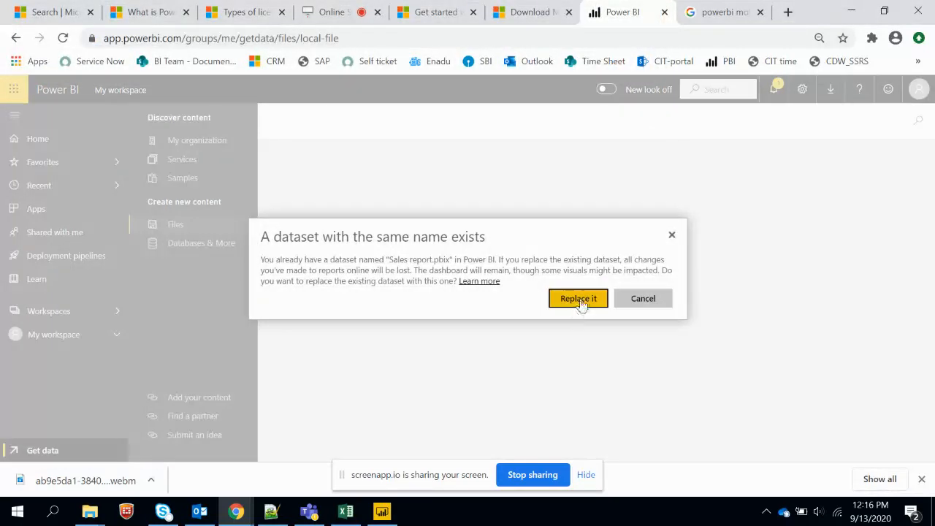
click(581, 302)
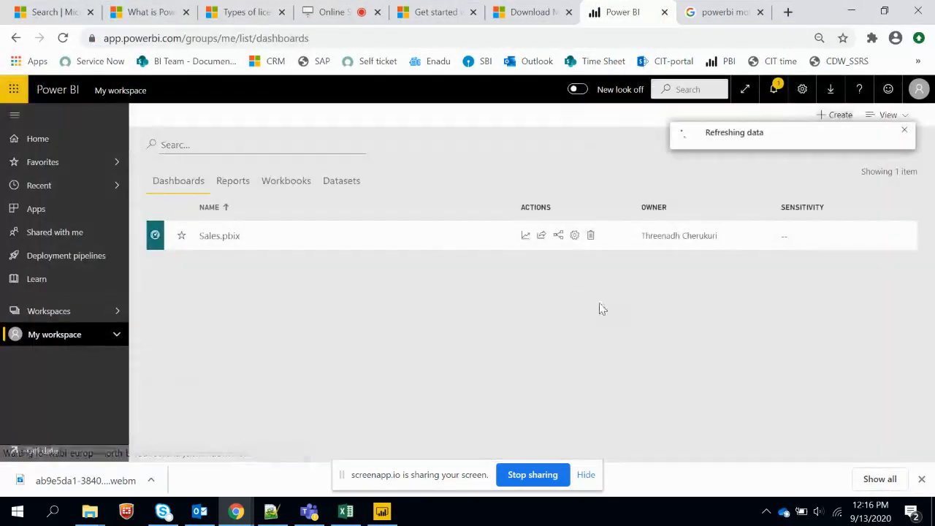
Step: Open the Sales report from the reports in My workspace, and dismiss the downloads bar and the dataset notification
click(234, 183)
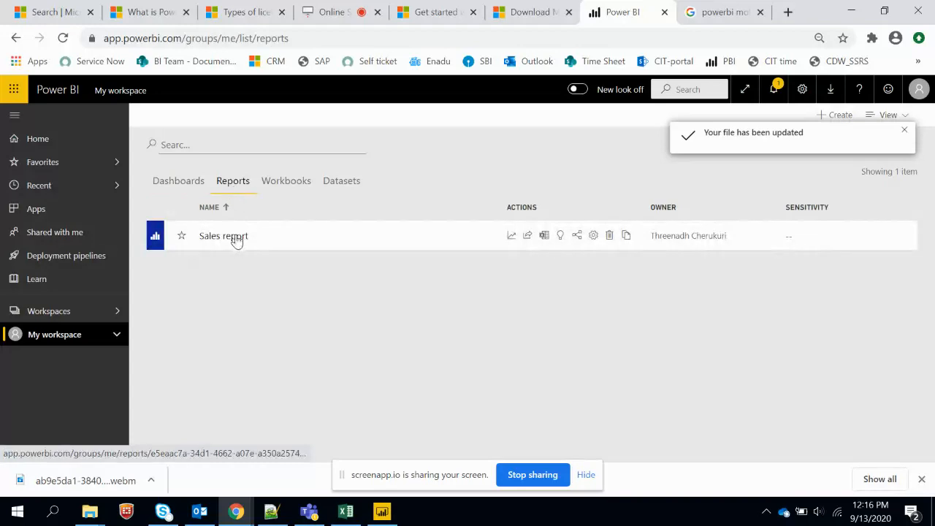
click(232, 236)
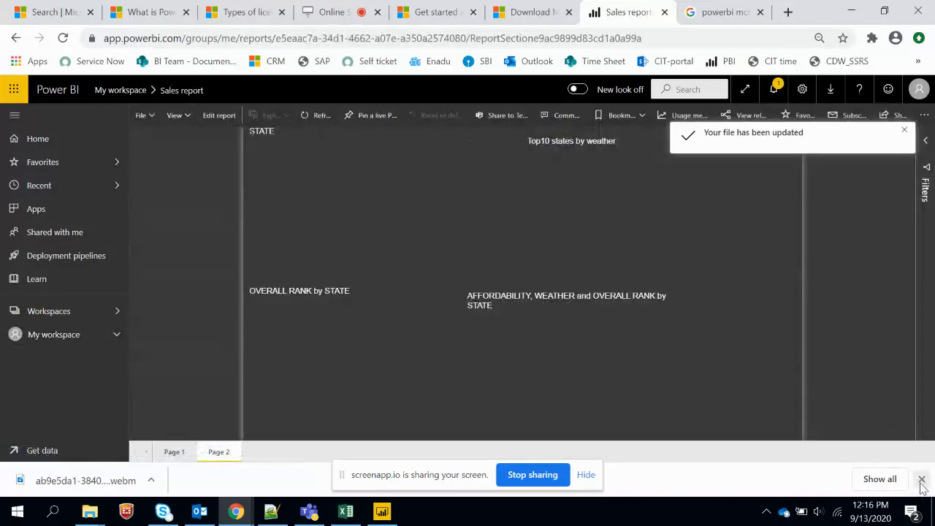
click(921, 481)
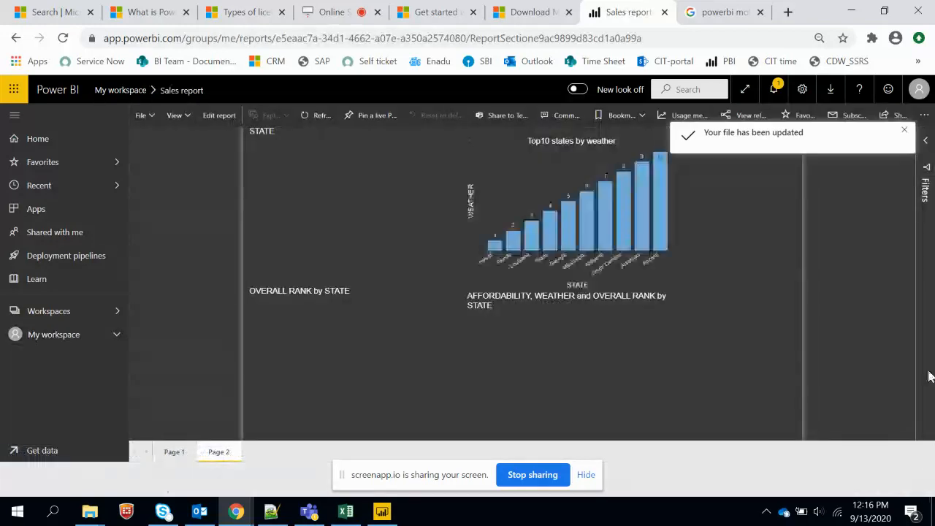
click(678, 43)
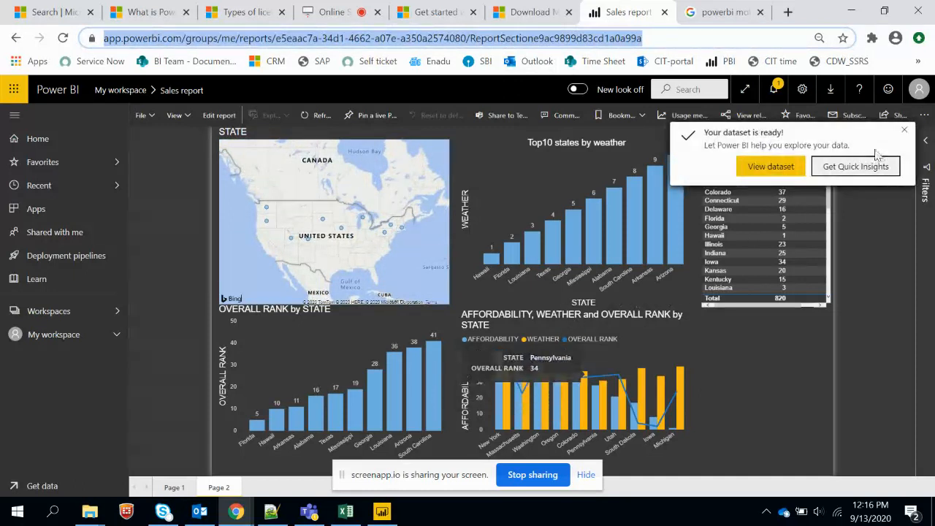
click(909, 135)
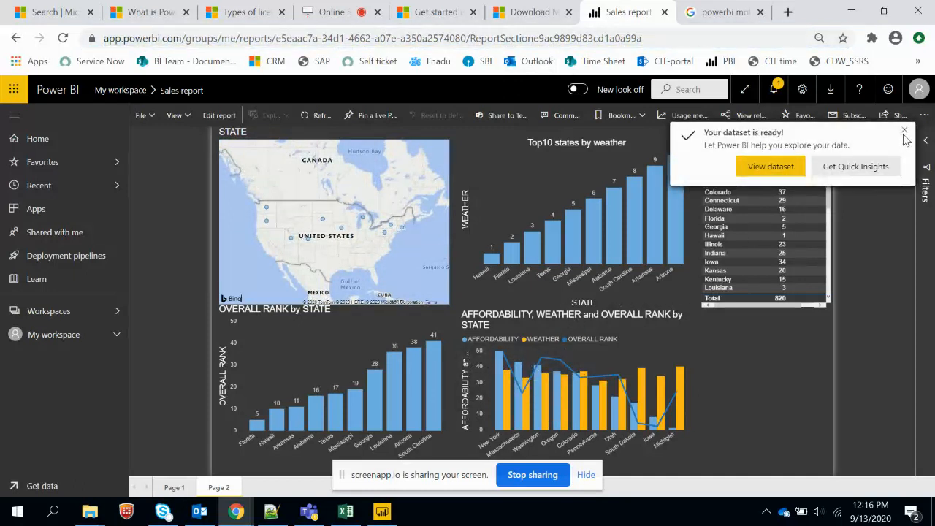